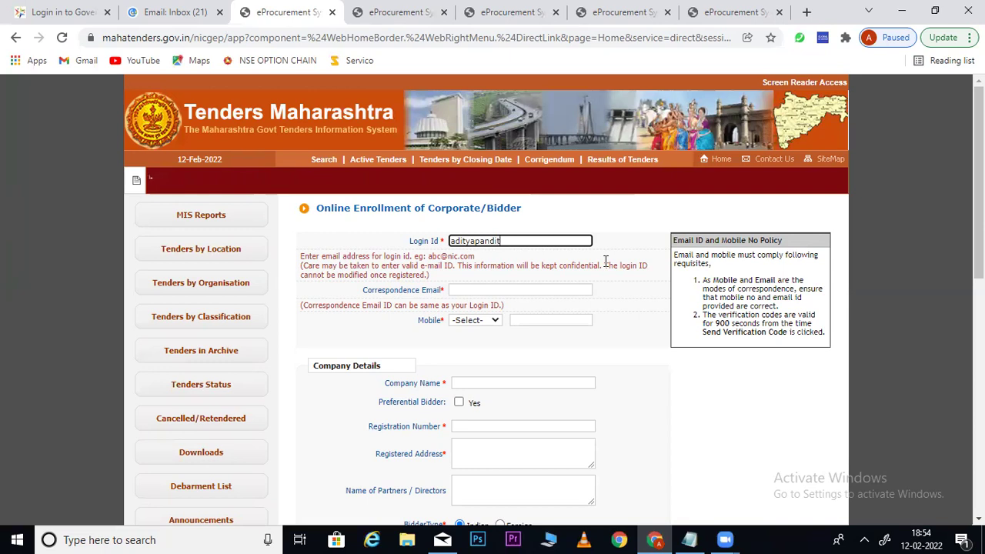
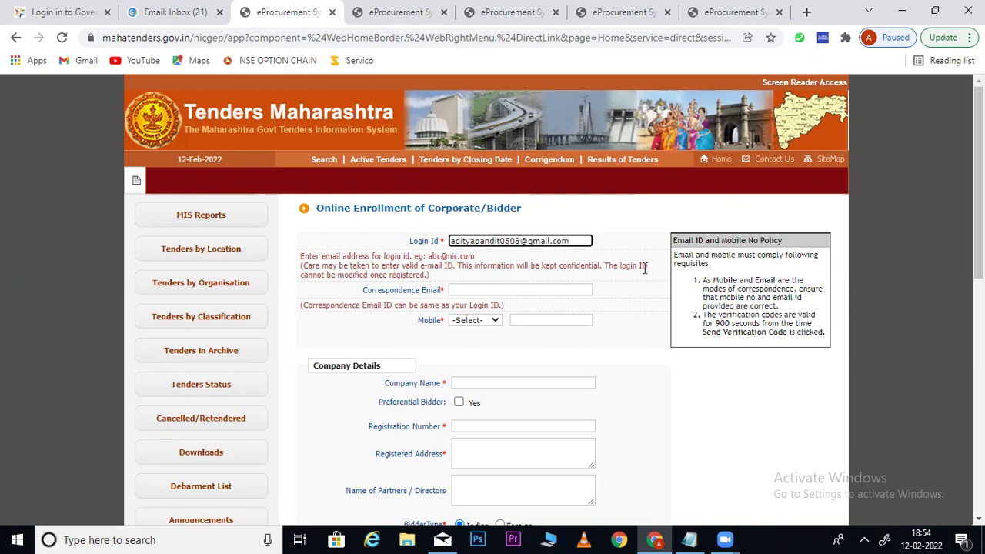
# Complete the login ID e-mail and enter the same address as the correspondence e-mail
pyautogui.click(487, 293)
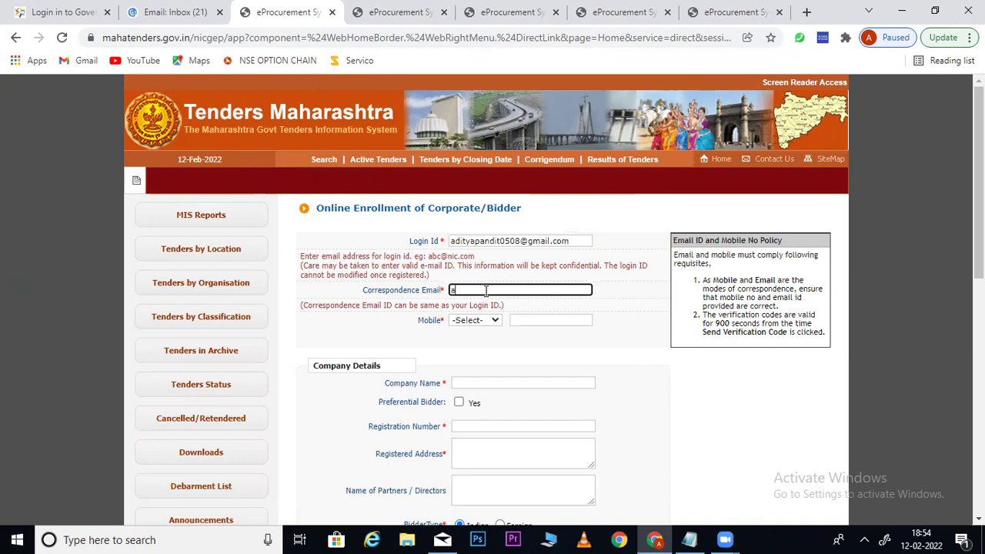
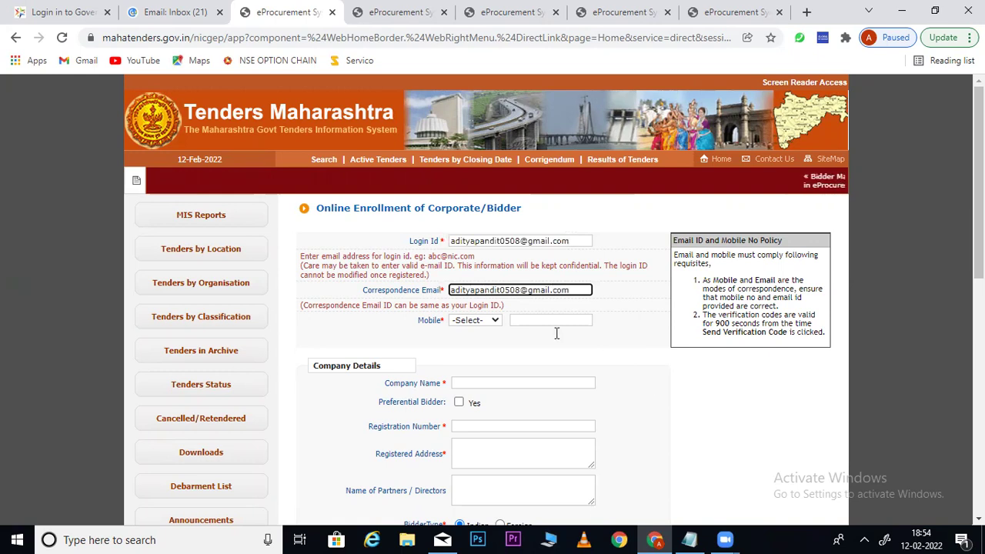
pyautogui.click(621, 340)
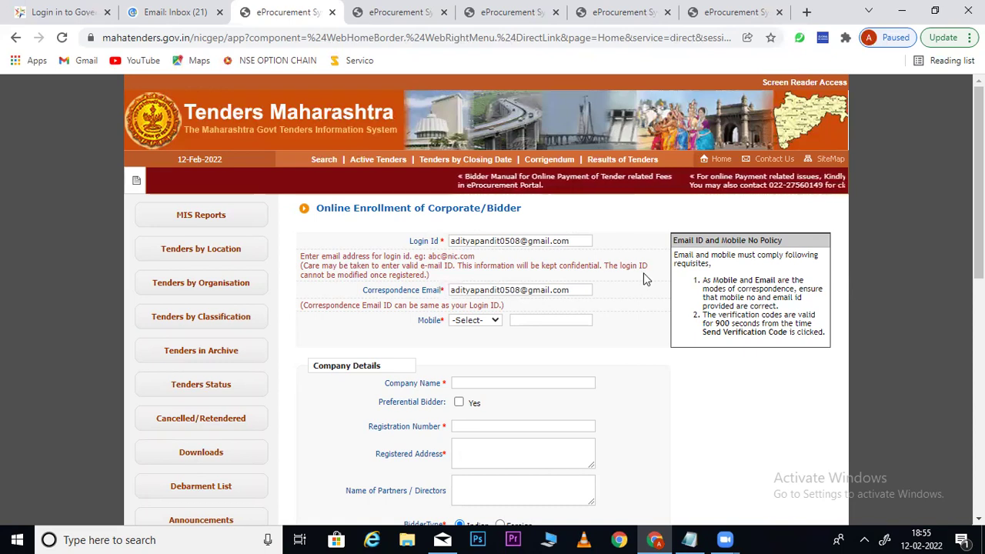
# Set the mobile country code to IND (91) and enter the mobile number
pyautogui.click(477, 321)
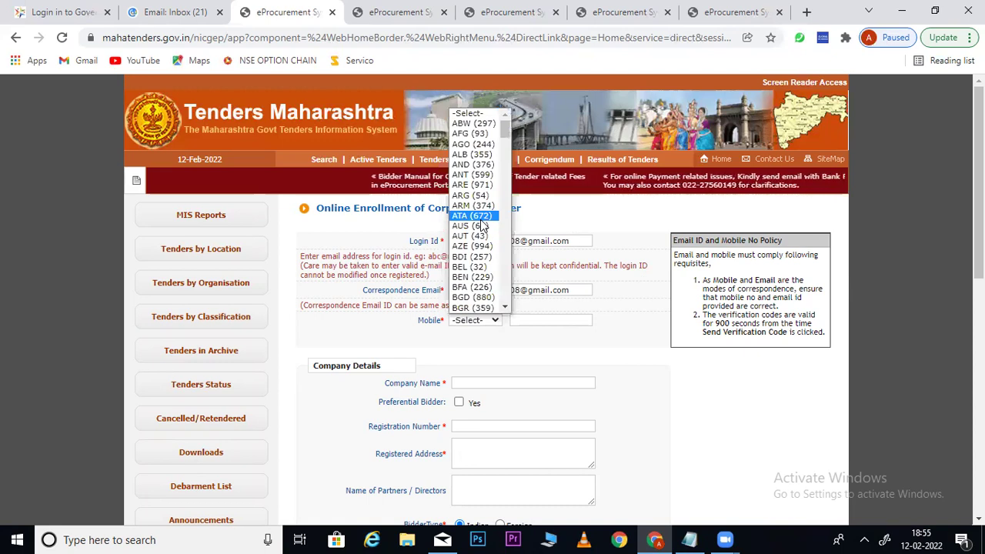
pyautogui.write('in')
pyautogui.press('Return')
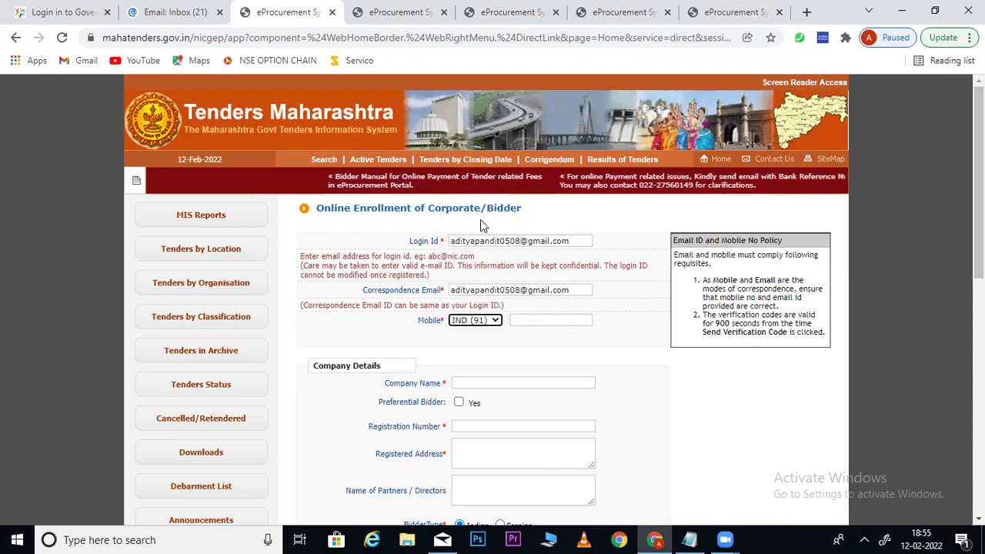
pyautogui.click(542, 323)
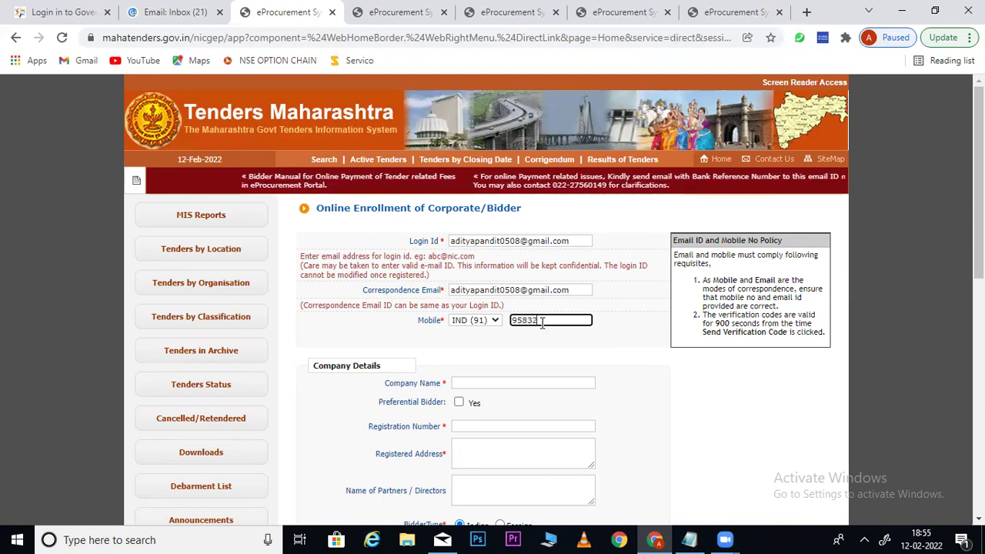
pyautogui.click(567, 368)
# Enter 'Bhagat Techno' as the Company Name under Company Details
pyautogui.scroll(-1, 979, 231)
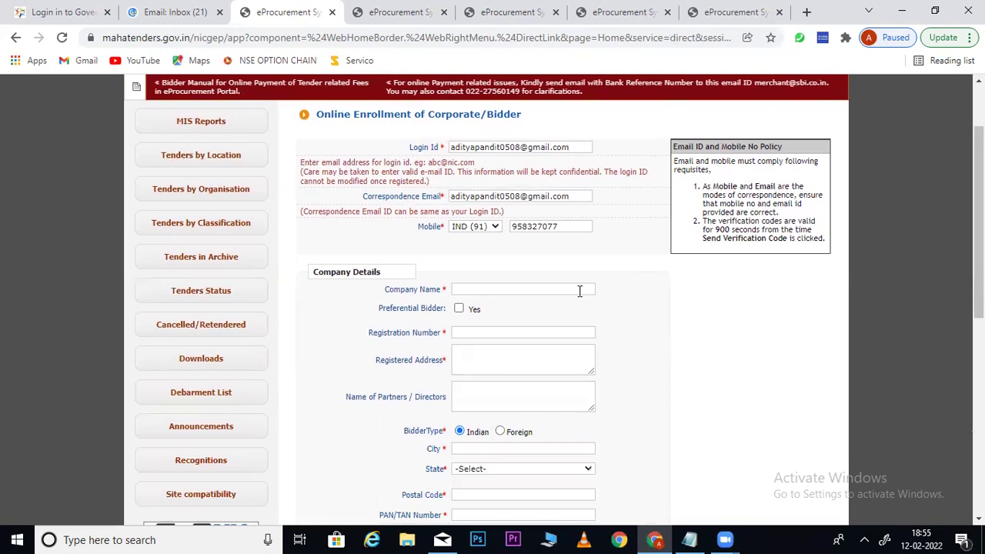
pyautogui.moveTo(384, 291); pyautogui.dragTo(442, 296)
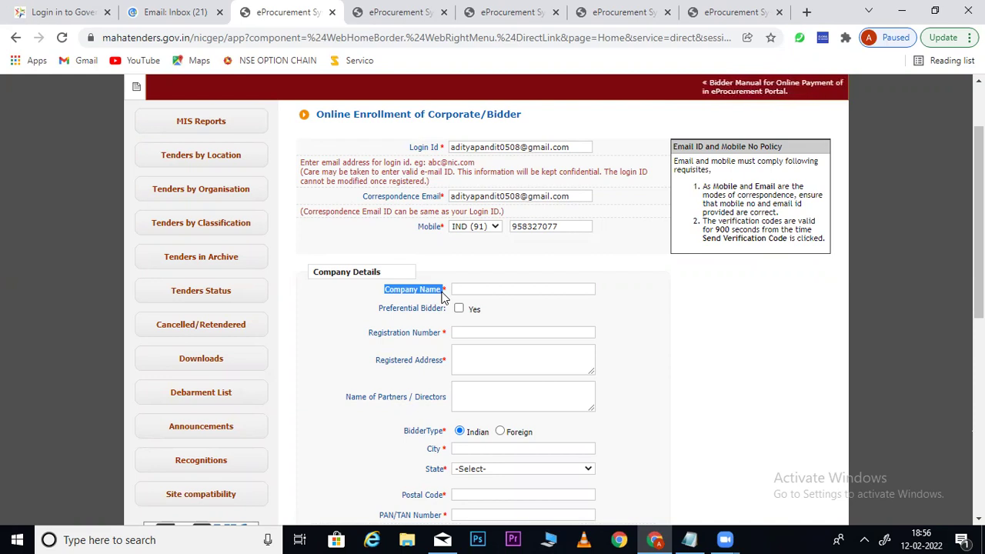
pyautogui.click(488, 284)
pyautogui.write('Bhag')
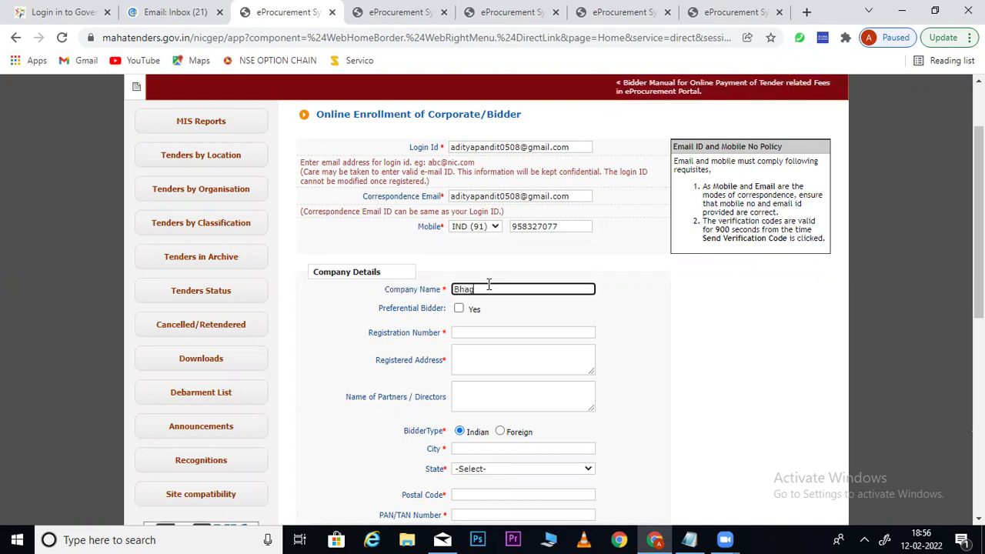
pyautogui.write('at Techno')
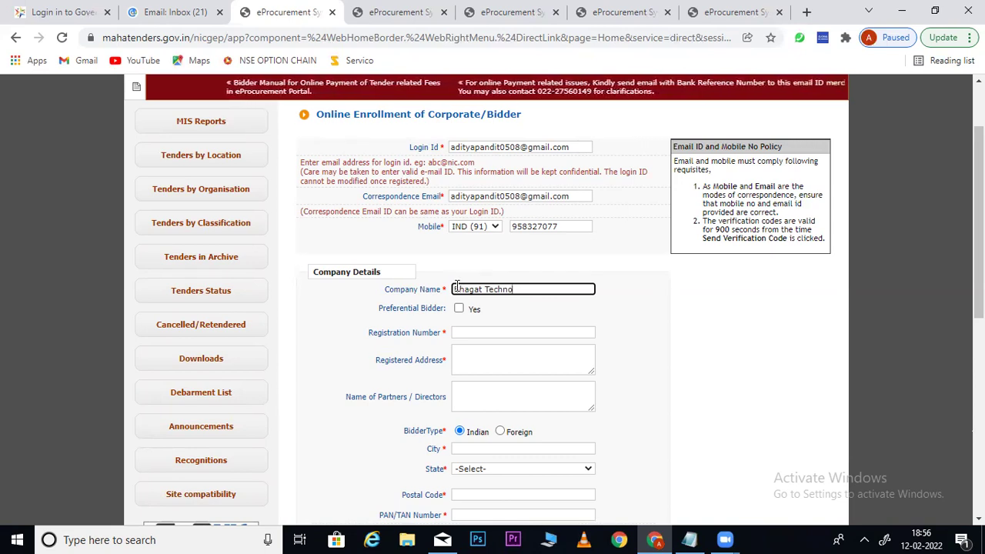
# Select the Company Name text so it can be replaced, noting the login example domain
pyautogui.moveTo(454, 288); pyautogui.dragTo(552, 291)
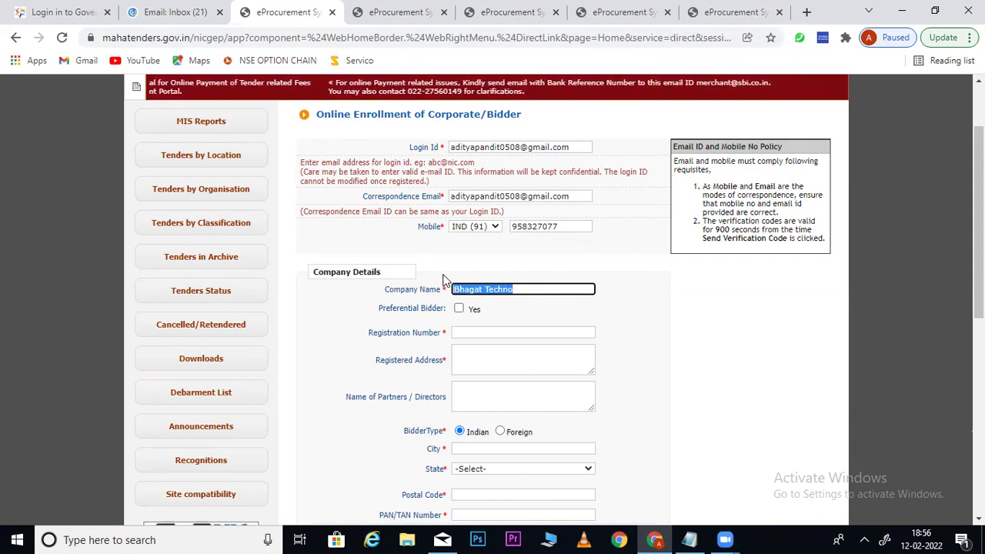
pyautogui.click(533, 290)
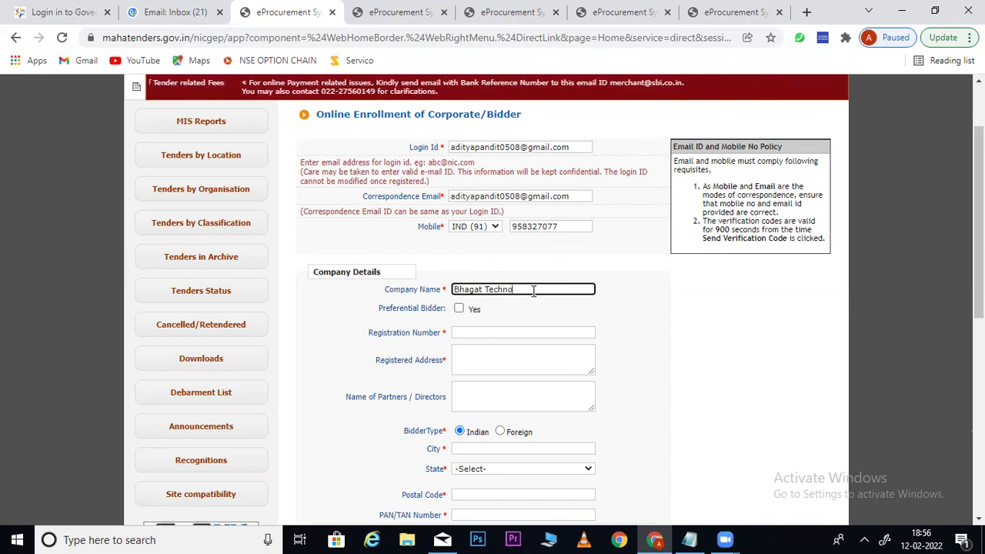
pyautogui.moveTo(533, 291); pyautogui.dragTo(442, 294)
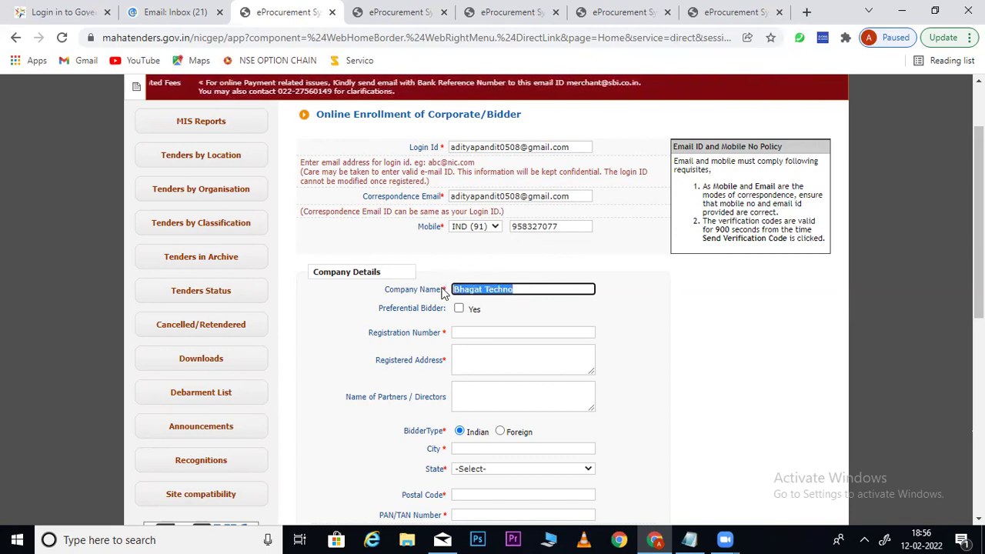
pyautogui.moveTo(453, 162); pyautogui.dragTo(599, 157)
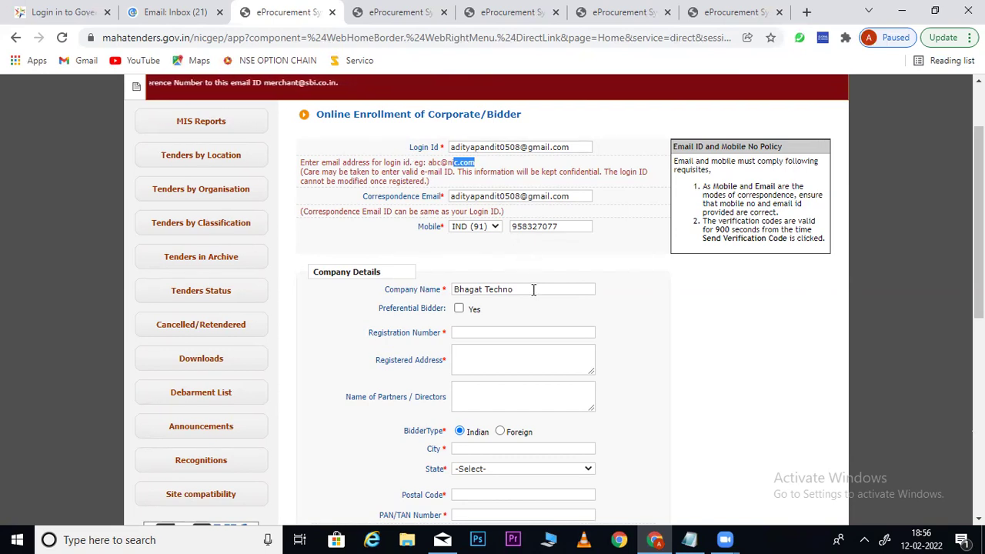
pyautogui.moveTo(528, 289); pyautogui.dragTo(437, 292)
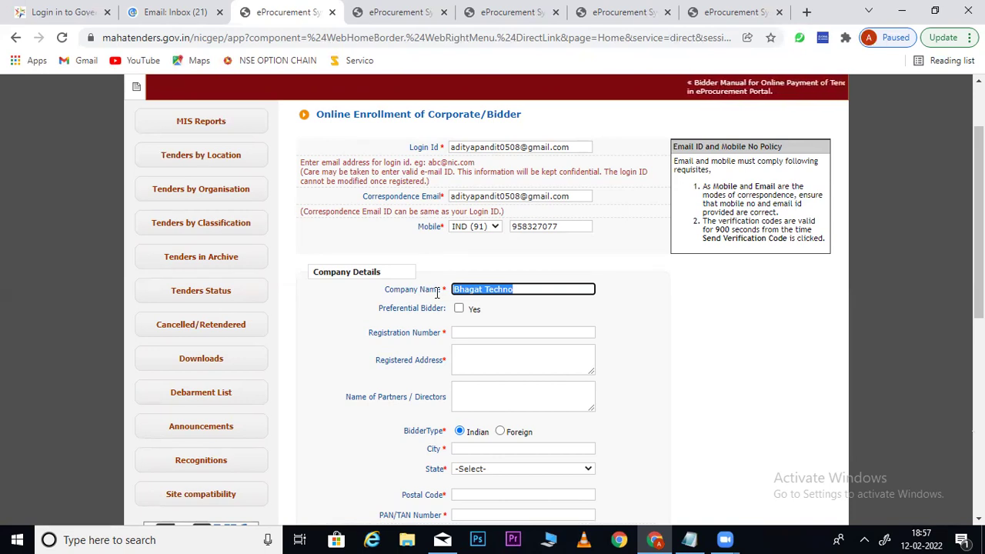
# Replace 'Bhagat Techno' with the bidder's own full name, correcting a typo along the way
pyautogui.press('BackSpace')
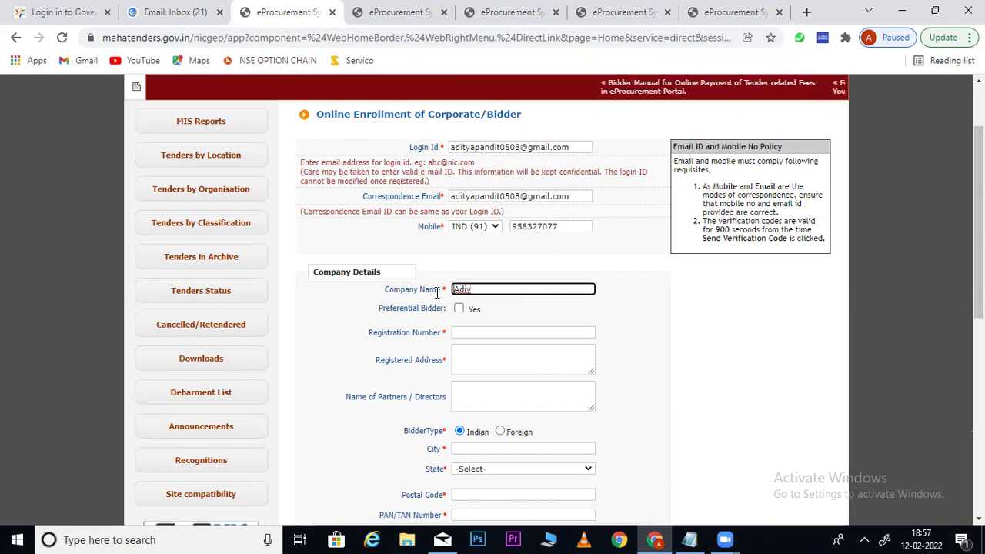
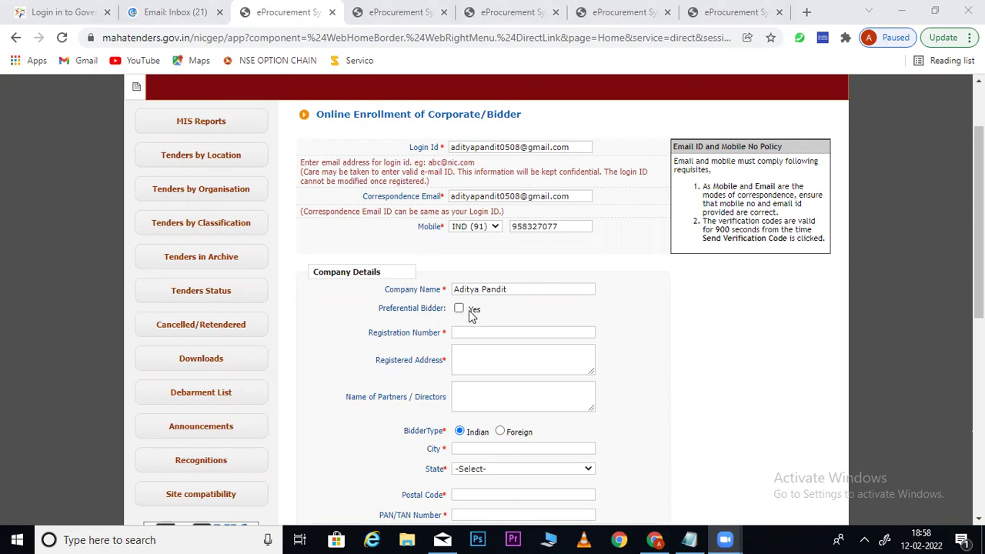
# Tick Preferential Bidder Yes, view the Preference Category options, then go to the eprocure.gov.in tab
pyautogui.moveTo(378, 317); pyautogui.dragTo(445, 318)
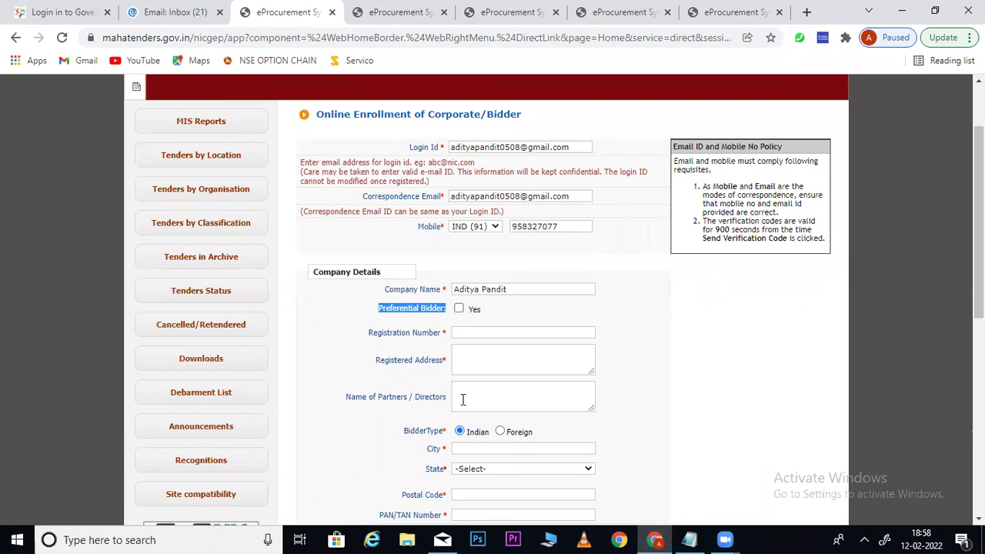
pyautogui.click(650, 297)
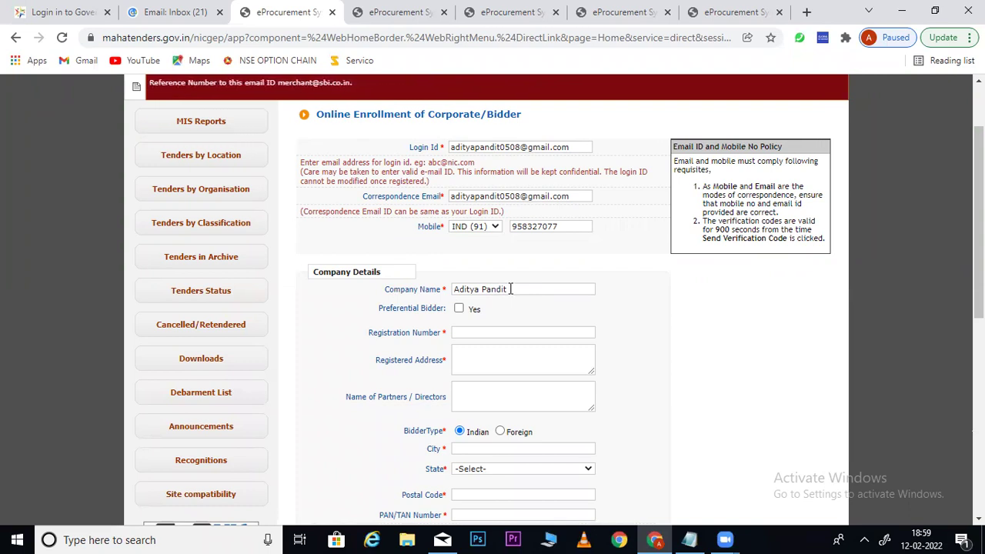
pyautogui.moveTo(374, 313); pyautogui.dragTo(445, 311)
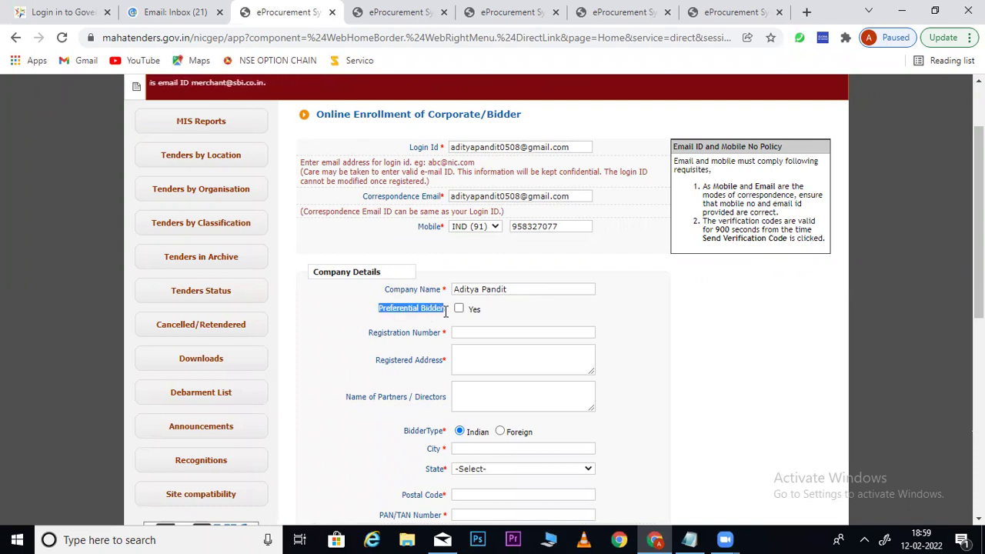
pyautogui.click(459, 308)
pyautogui.click(477, 329)
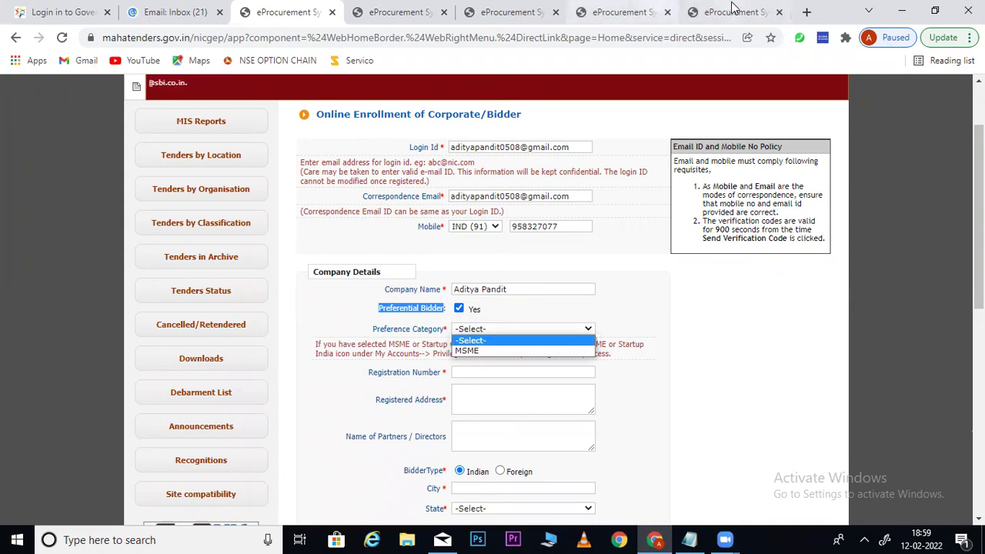
pyautogui.click(733, 11)
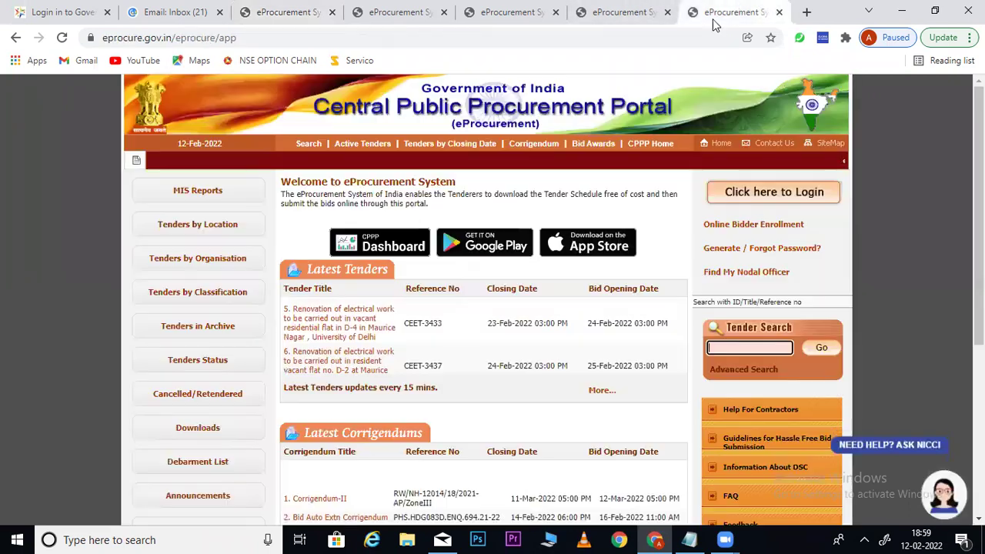
# Compare the eprocure.gov.in bidder enrollment preferential options, then return to the Tenders Maharashtra form
pyautogui.click(771, 228)
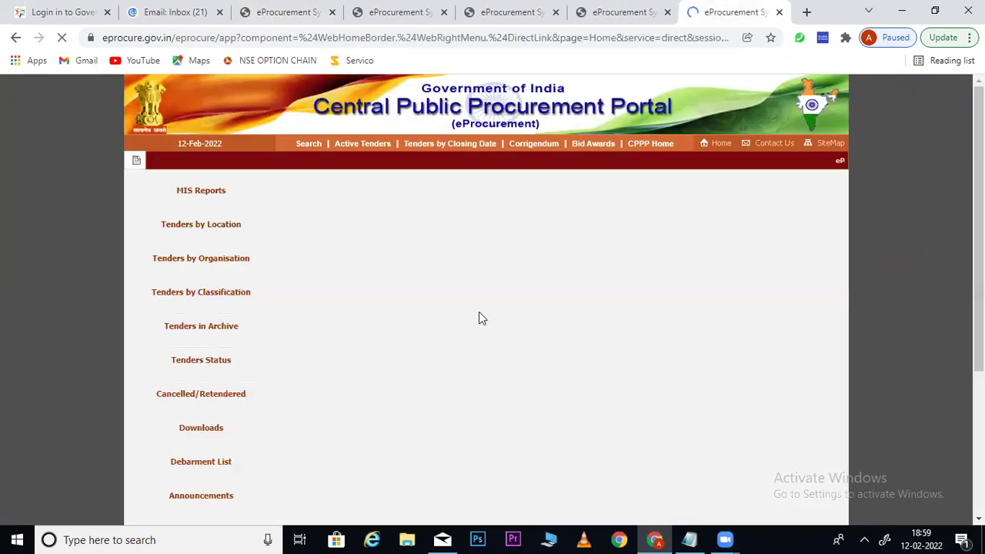
pyautogui.click(459, 377)
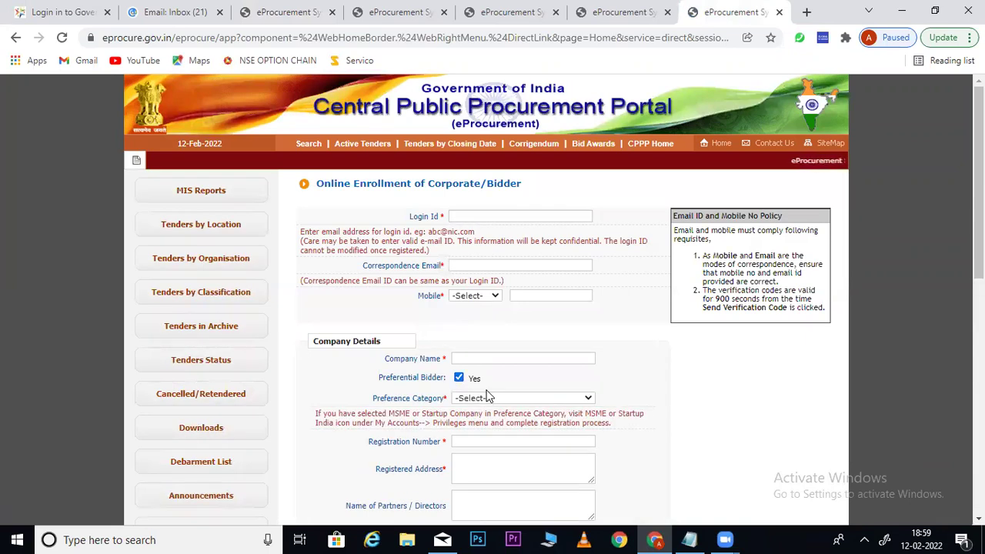
pyautogui.click(487, 398)
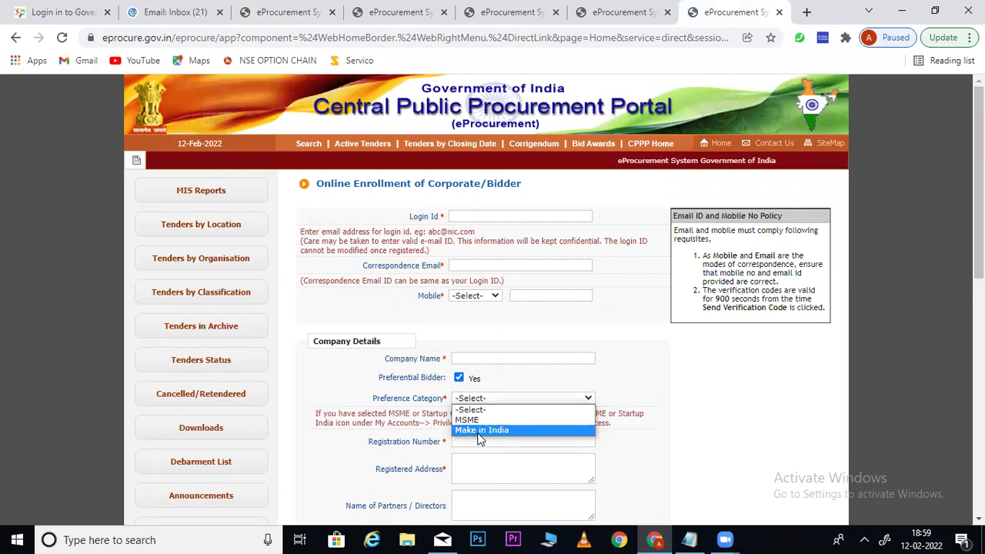
pyautogui.click(291, 23)
pyautogui.click(285, 14)
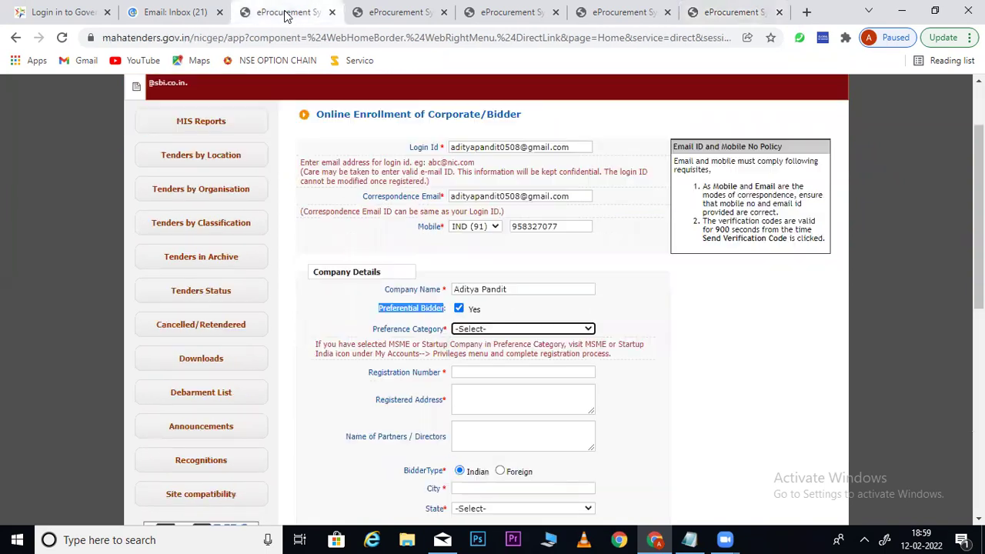
# Try MSME as the preference category, toggling Preferential Bidder off and on
pyautogui.click(493, 329)
pyautogui.click(484, 351)
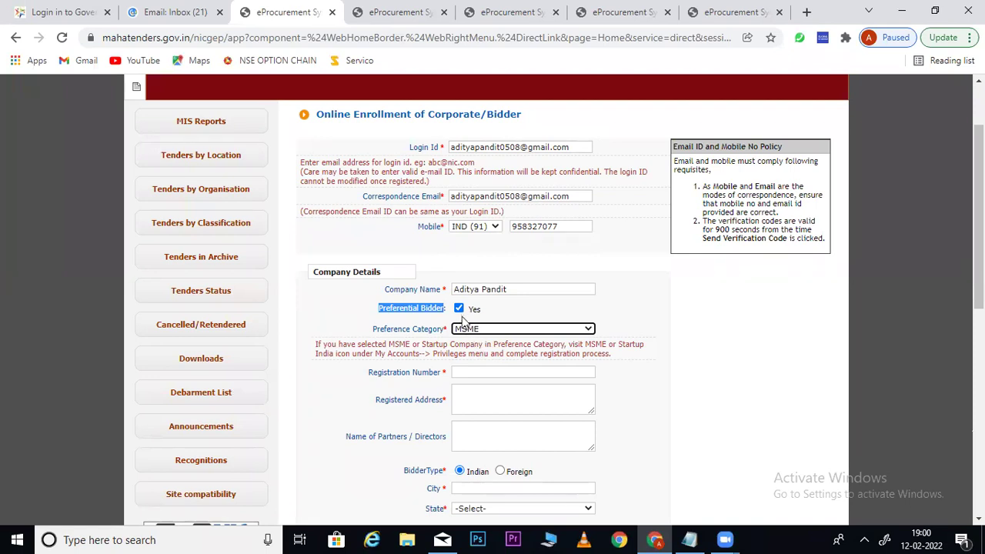
pyautogui.click(459, 309)
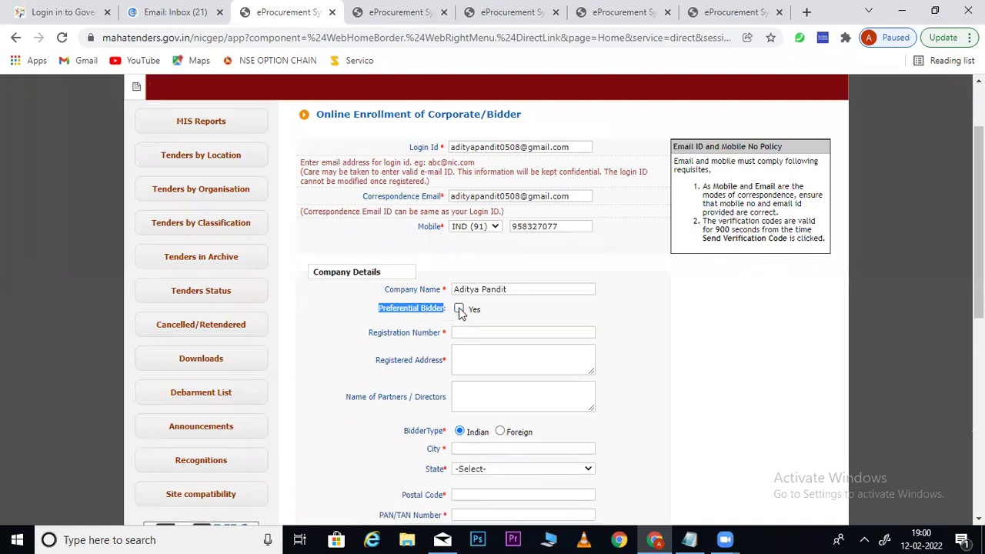
pyautogui.click(443, 309)
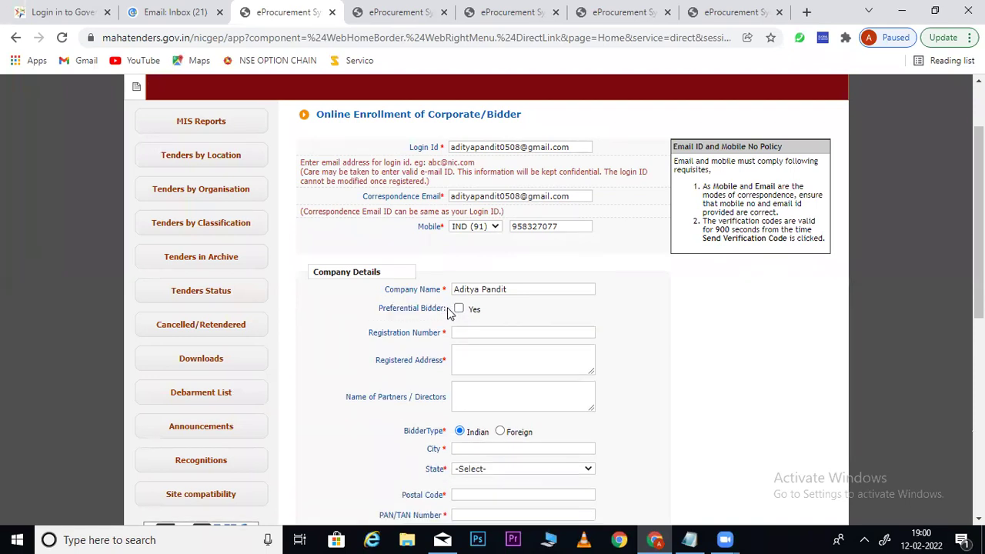
pyautogui.click(459, 309)
pyautogui.click(478, 330)
pyautogui.click(482, 351)
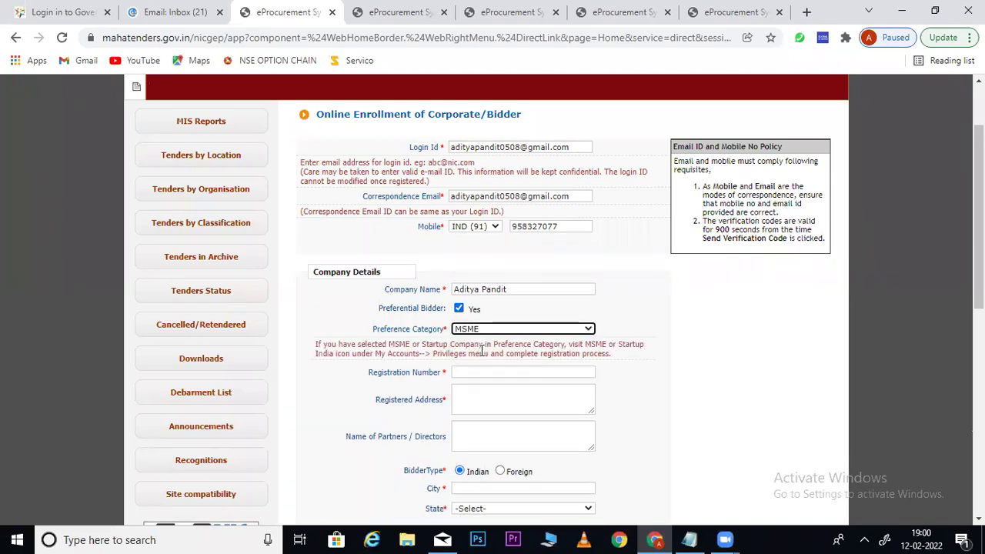
pyautogui.click(459, 309)
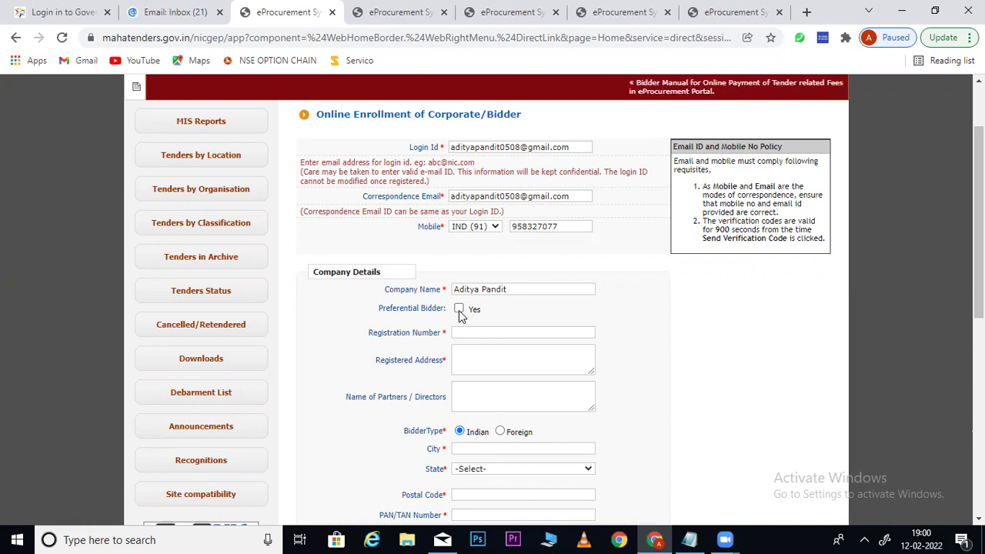
# Choose MSME once more, then untick Preferential Bidder and move to Registration Number
pyautogui.click(459, 309)
pyautogui.click(471, 331)
pyautogui.click(467, 350)
pyautogui.click(468, 372)
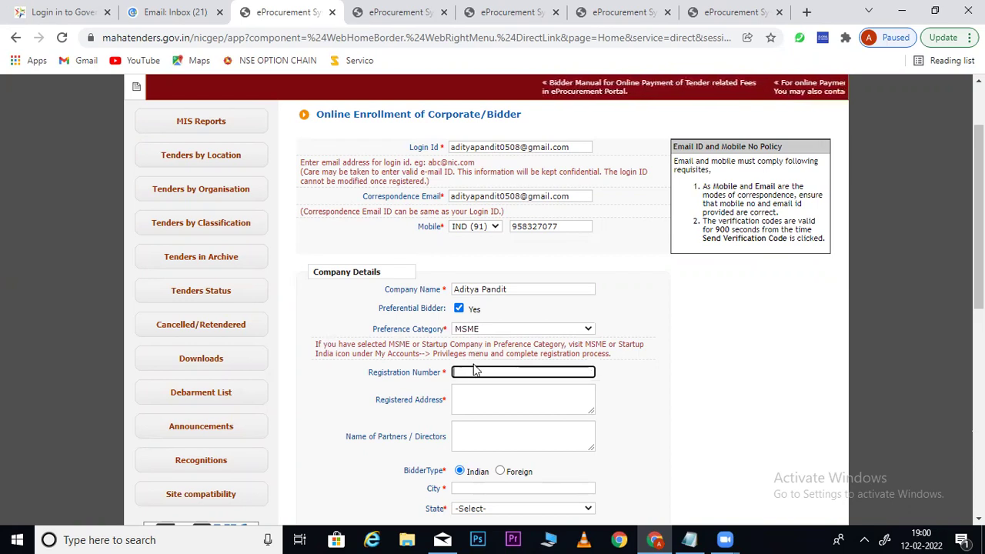
pyautogui.click(459, 309)
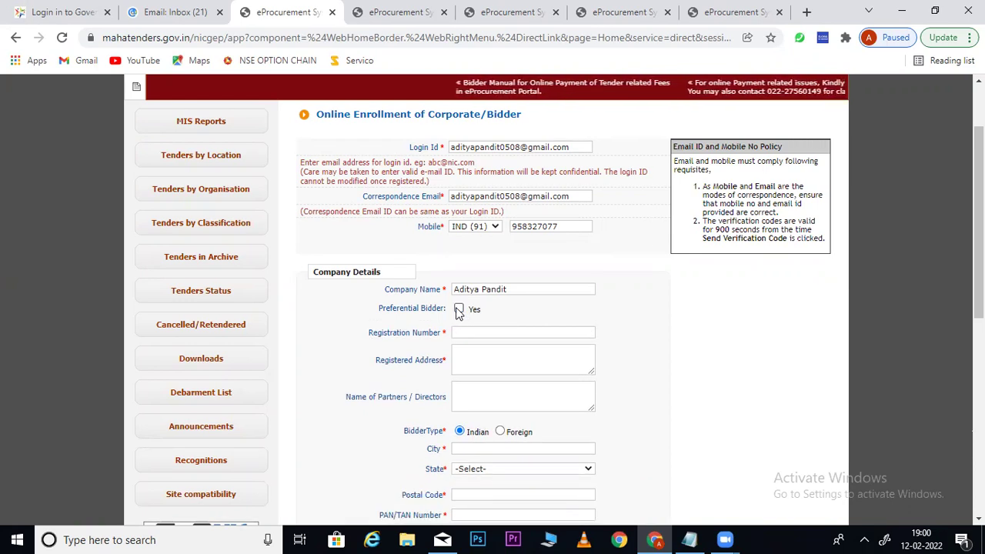
pyautogui.click(472, 332)
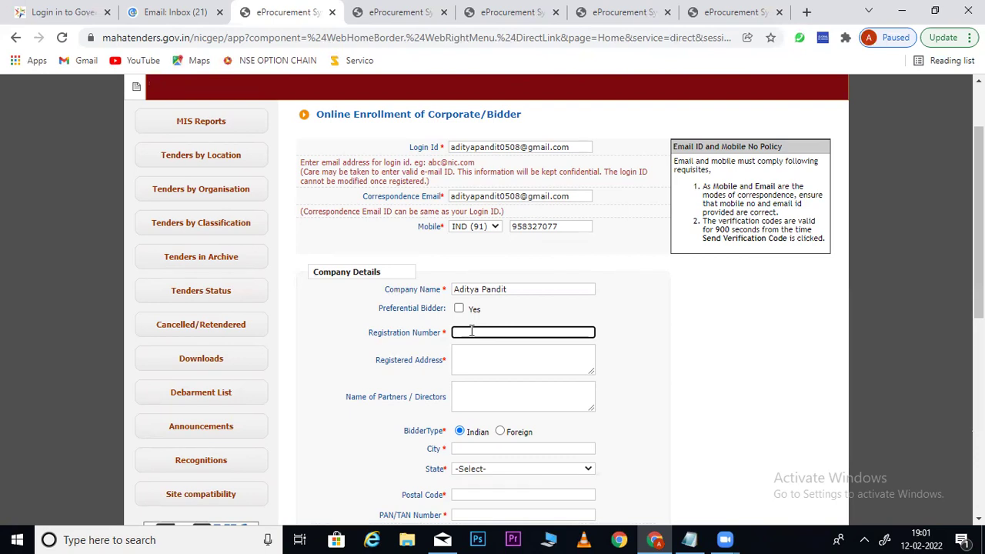
# Enter the company's street address in Registered Address
pyautogui.click(483, 353)
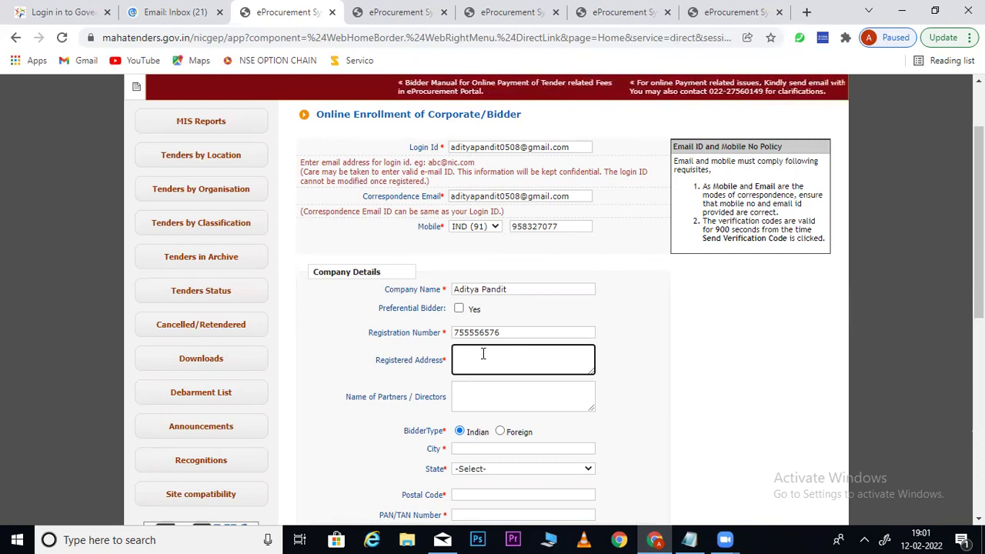
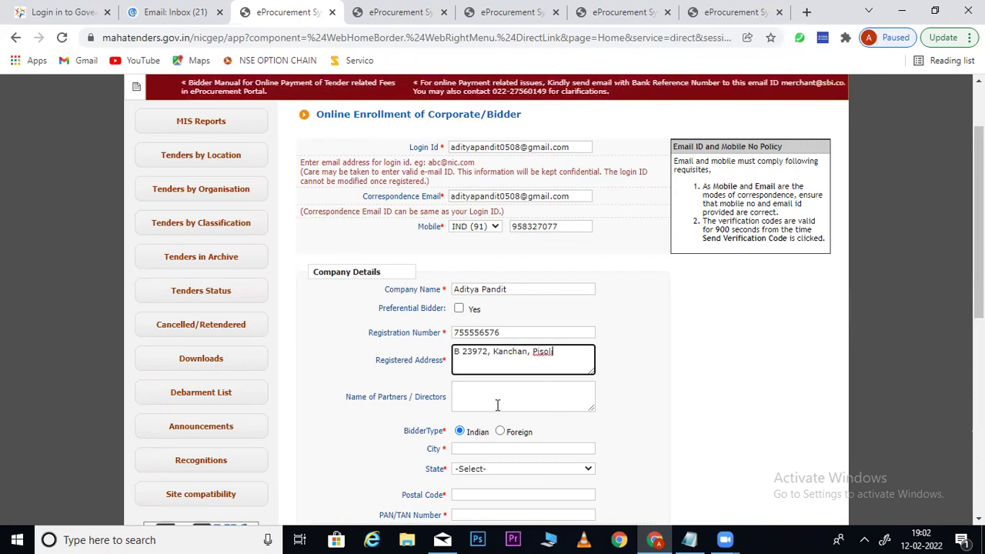
pyautogui.click(498, 406)
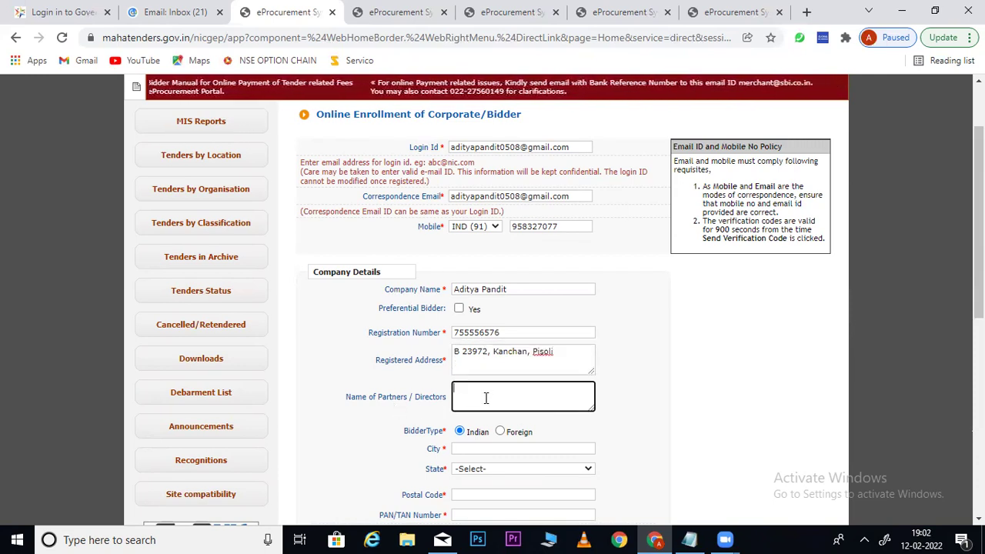
# Leave Partners / Directors empty and keep BidderType Indian after trying Foreign
pyautogui.scroll(-2, 840, 308)
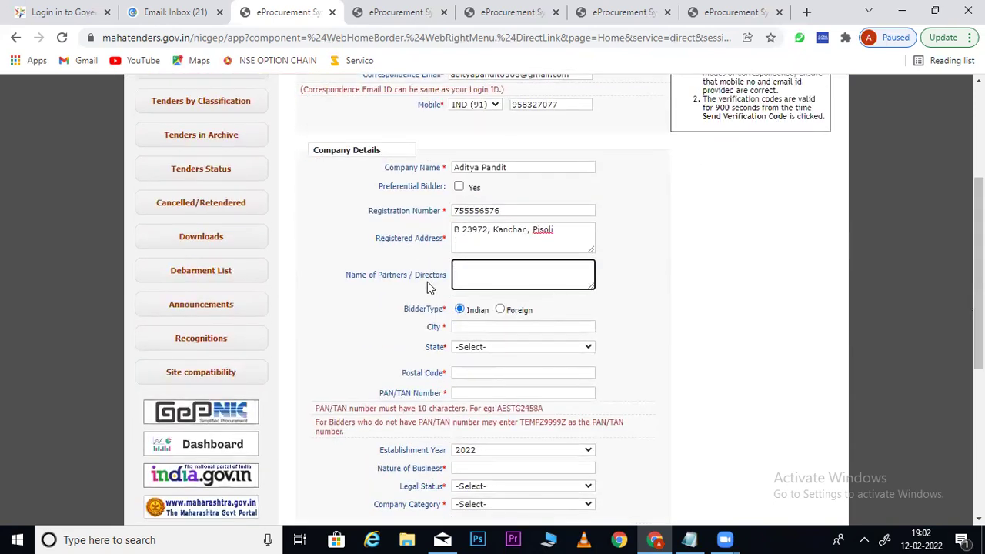
pyautogui.moveTo(345, 276); pyautogui.dragTo(457, 283)
pyautogui.click(508, 272)
pyautogui.click(505, 310)
pyautogui.click(502, 310)
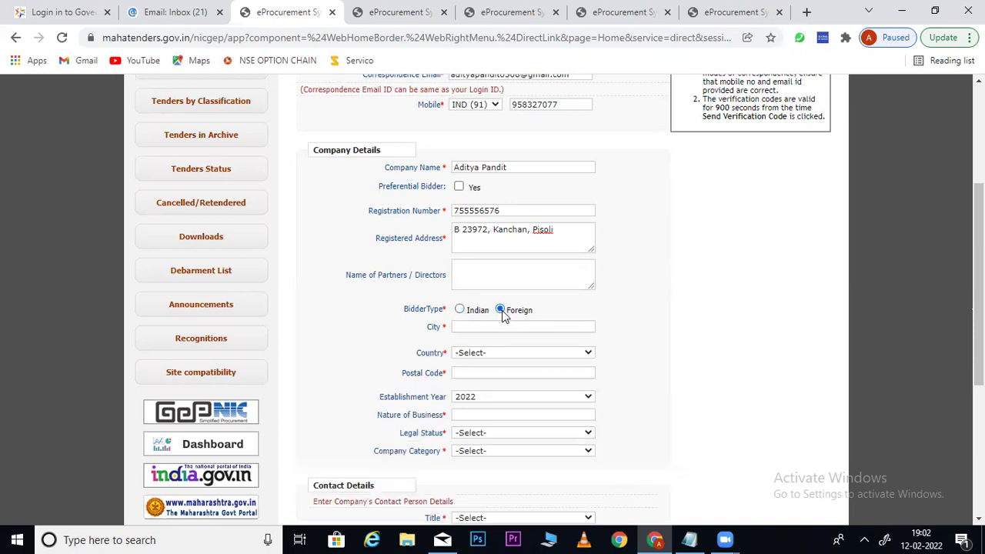
pyautogui.click(460, 309)
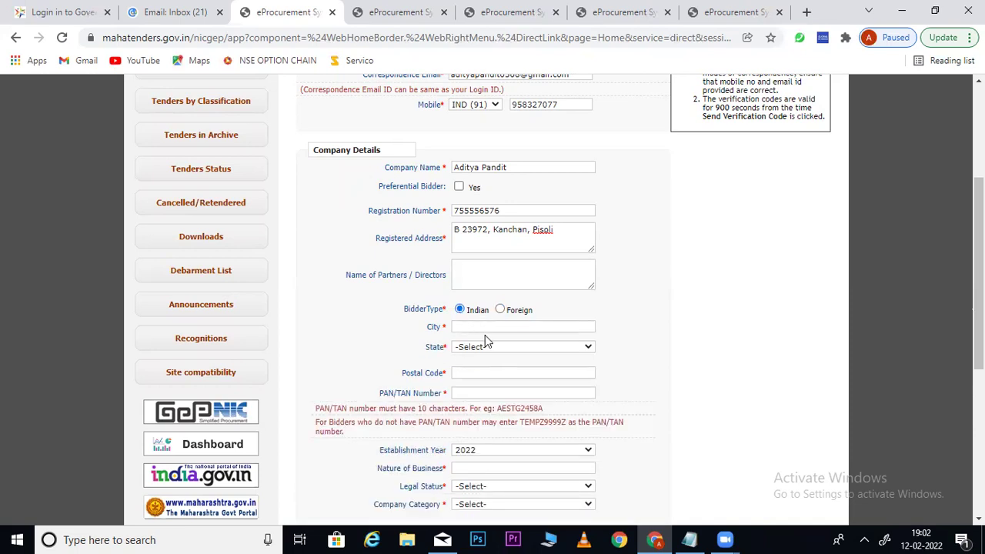
# Fill in City Pune, State Maharashtra and the postal code
pyautogui.click(551, 327)
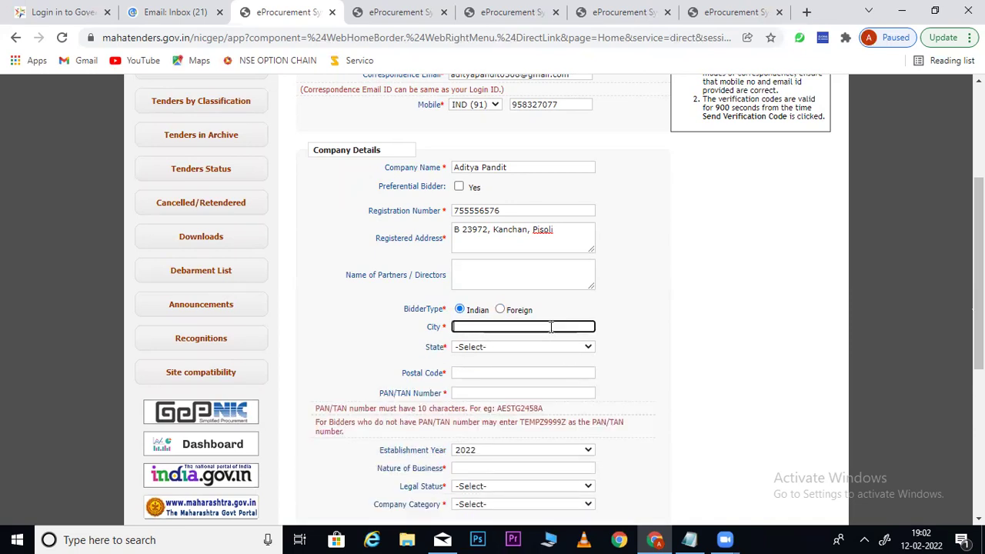
pyautogui.write('Pune')
pyautogui.click(487, 348)
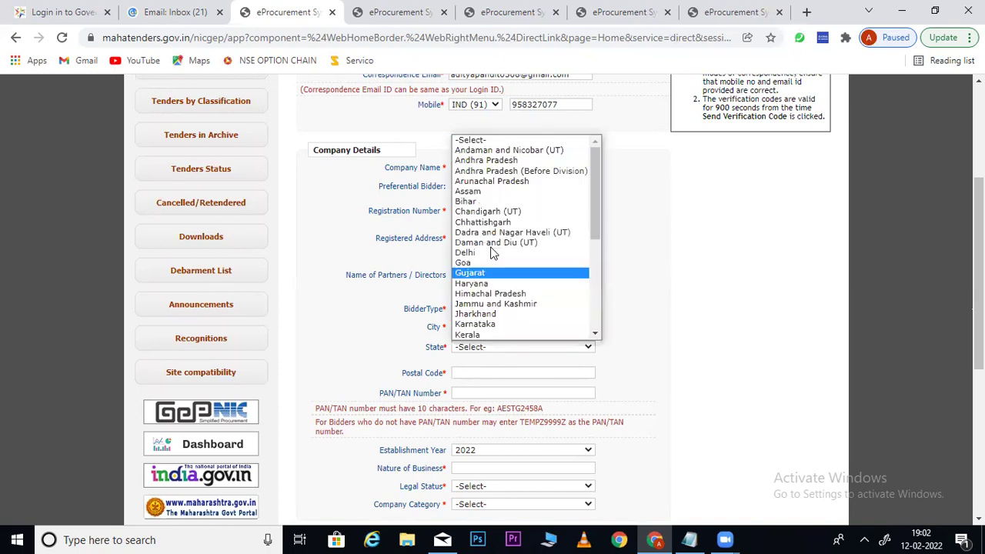
pyautogui.write('mah')
pyautogui.press('Return')
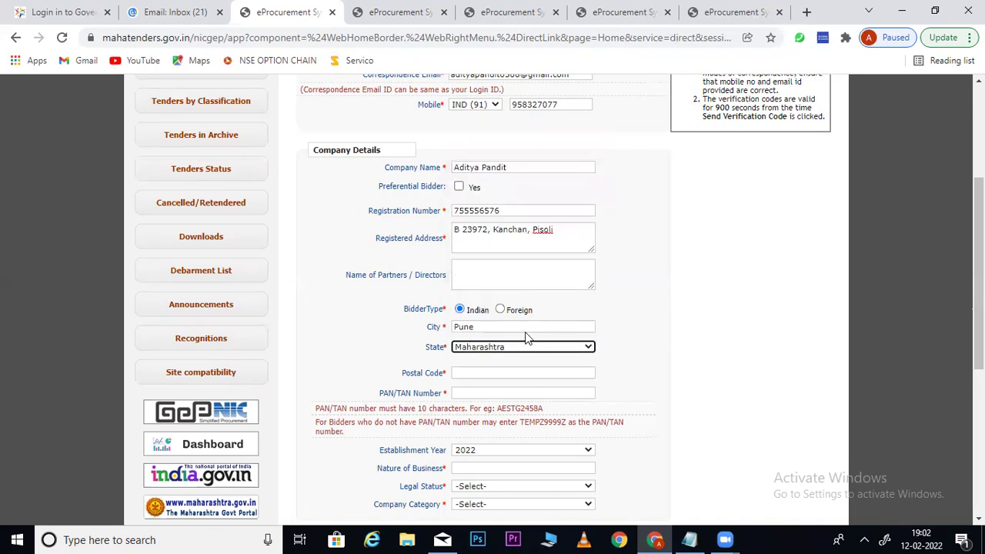
pyautogui.click(478, 375)
pyautogui.write('4')
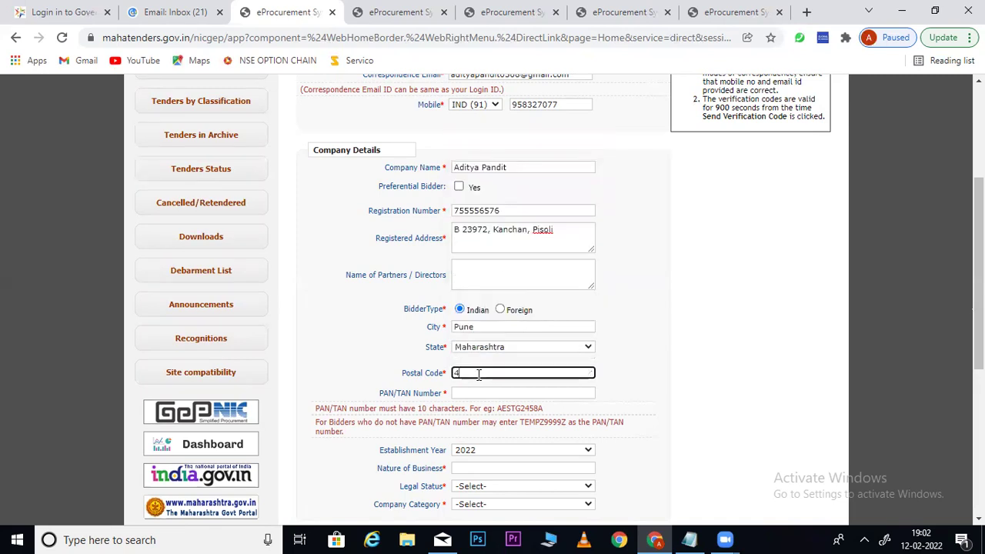
pyautogui.write('11048')
pyautogui.press('Tab')
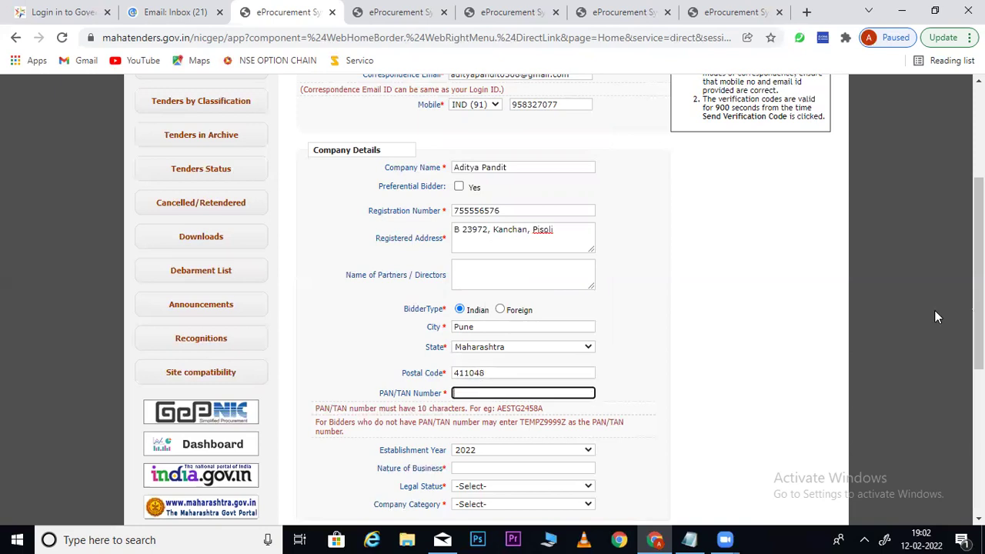
# Enter the company's 10-character PAN in the PAN/TAN Number field
pyautogui.scroll(-2, 938, 316)
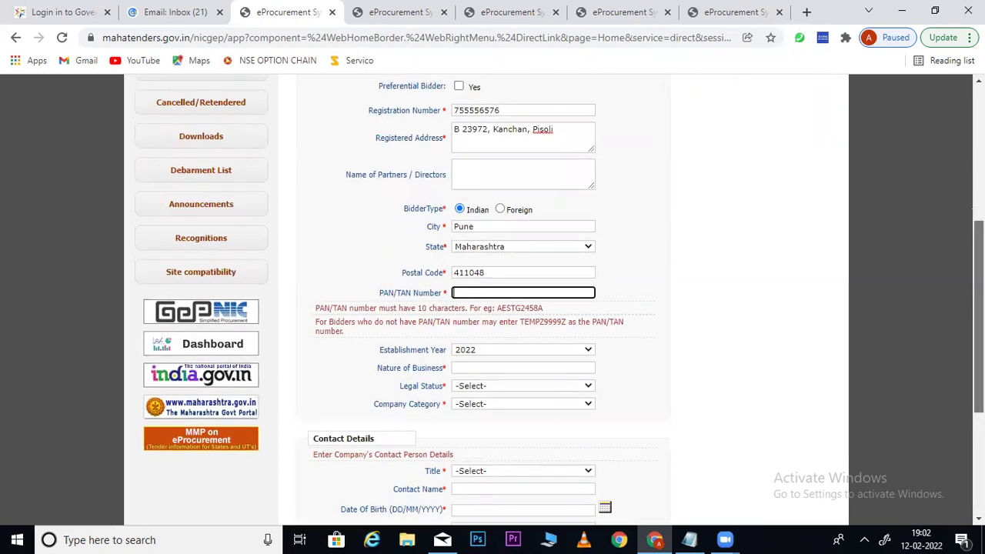
pyautogui.scroll(2, 493, 300)
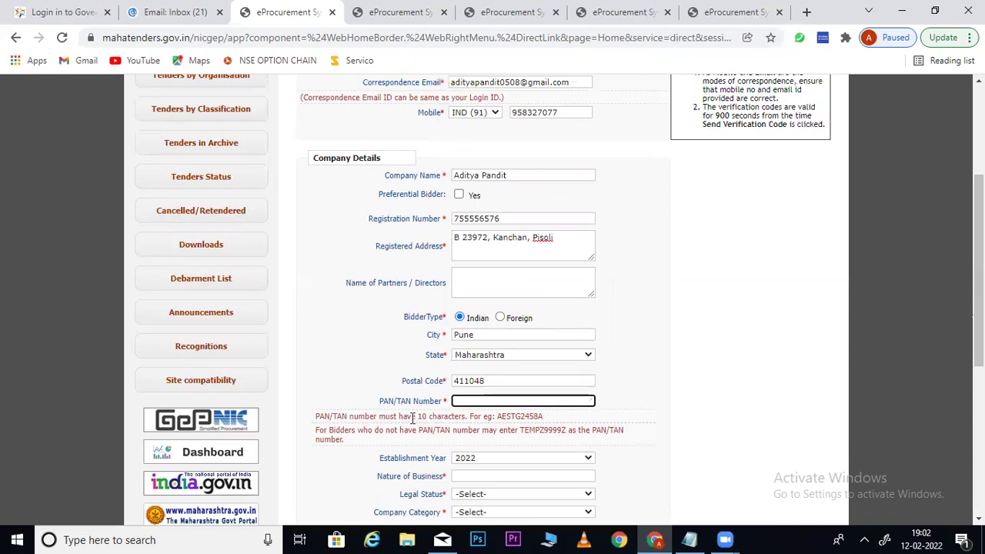
pyautogui.click(314, 162)
pyautogui.moveTo(314, 163); pyautogui.dragTo(392, 157)
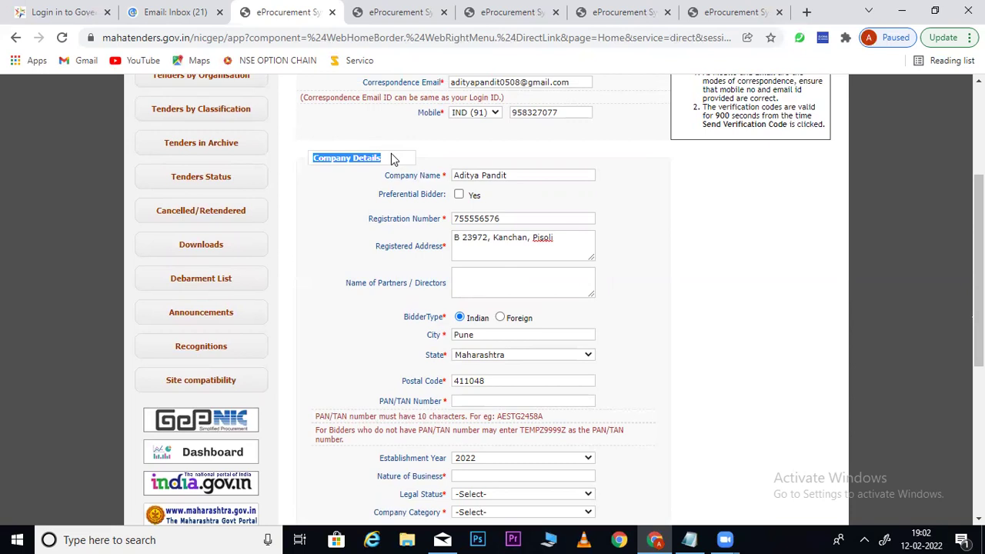
pyautogui.click(473, 401)
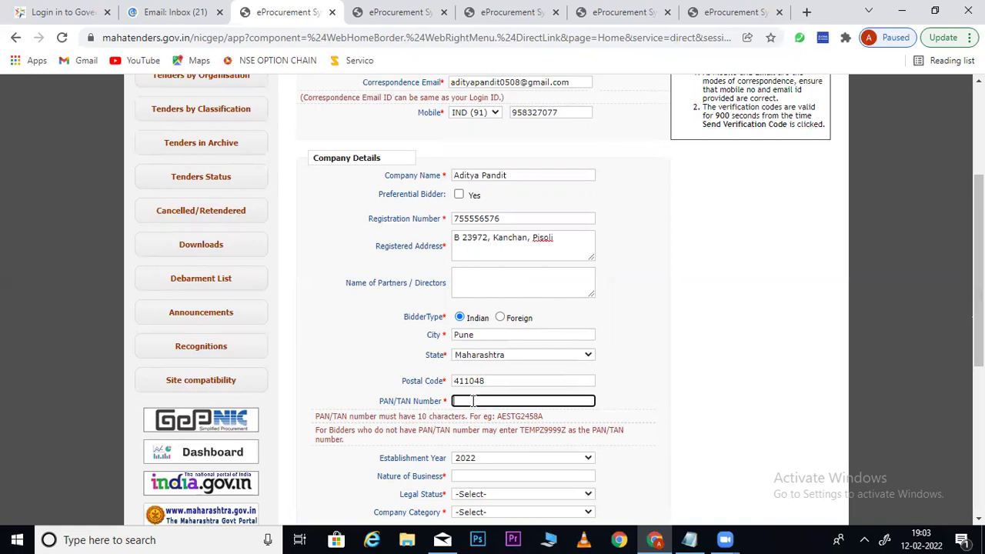
# Finish the PAN/TAN entry and set the Establishment Year to 2015
pyautogui.click(667, 390)
pyautogui.moveTo(979, 308); pyautogui.dragTo(979, 394)
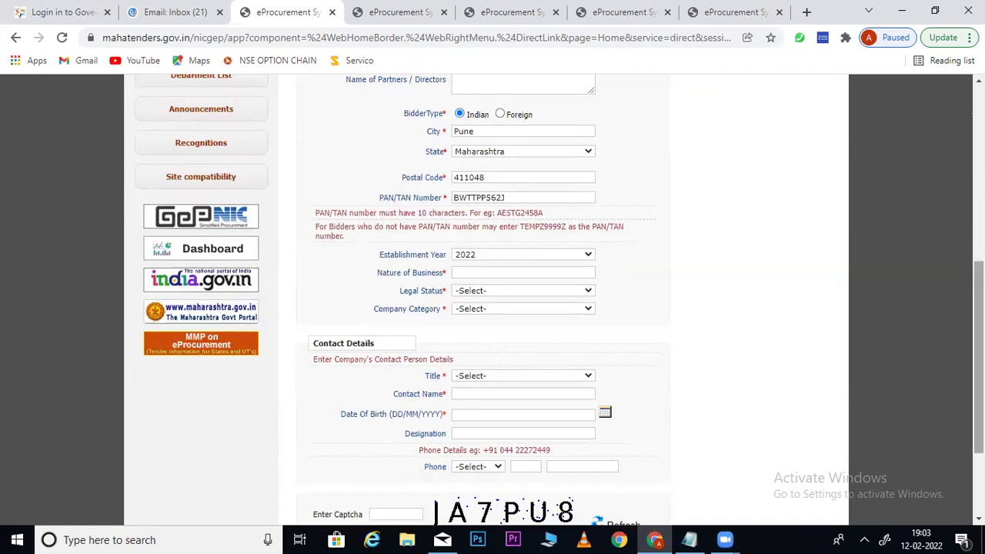
pyautogui.click(501, 259)
pyautogui.click(483, 348)
pyautogui.click(480, 342)
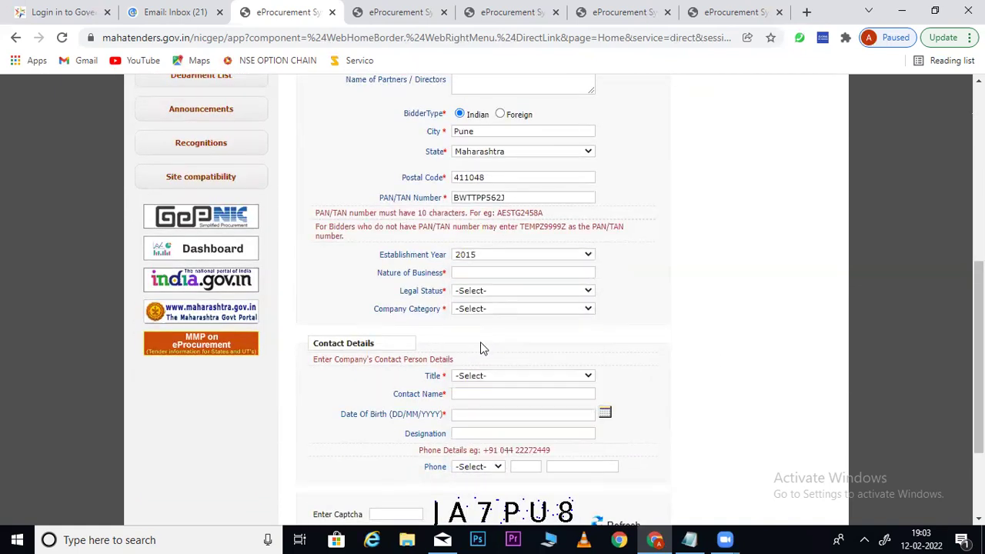
# Fill Nature of Business, replacing the first description with 'ELECTRICAL WORK AND PRODUCT SUPPLIER'
pyautogui.click(472, 274)
pyautogui.write('TRAINING ')
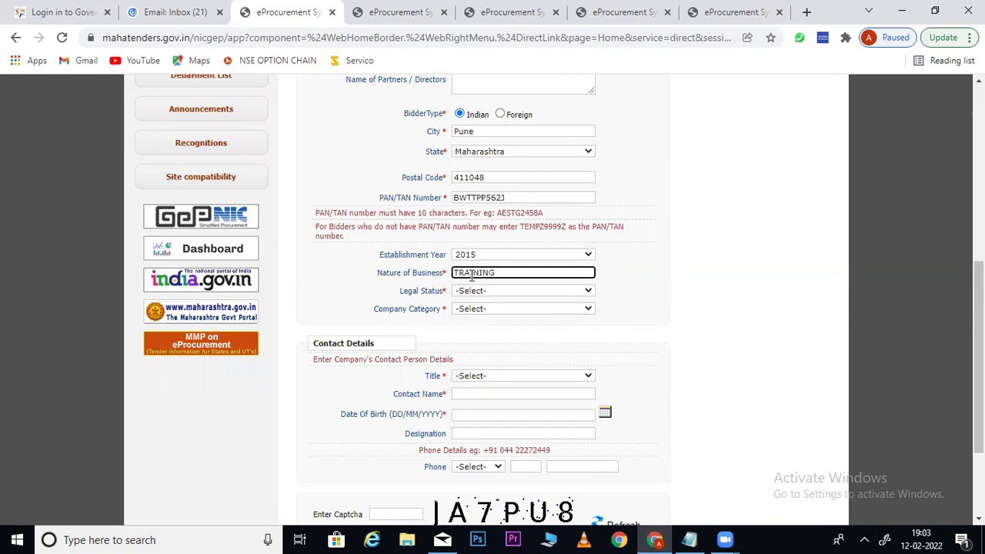
pyautogui.write('AND PLACME')
pyautogui.press('BackSpace')
pyautogui.press('BackSpace')
pyautogui.write('EMENT SERVICES')
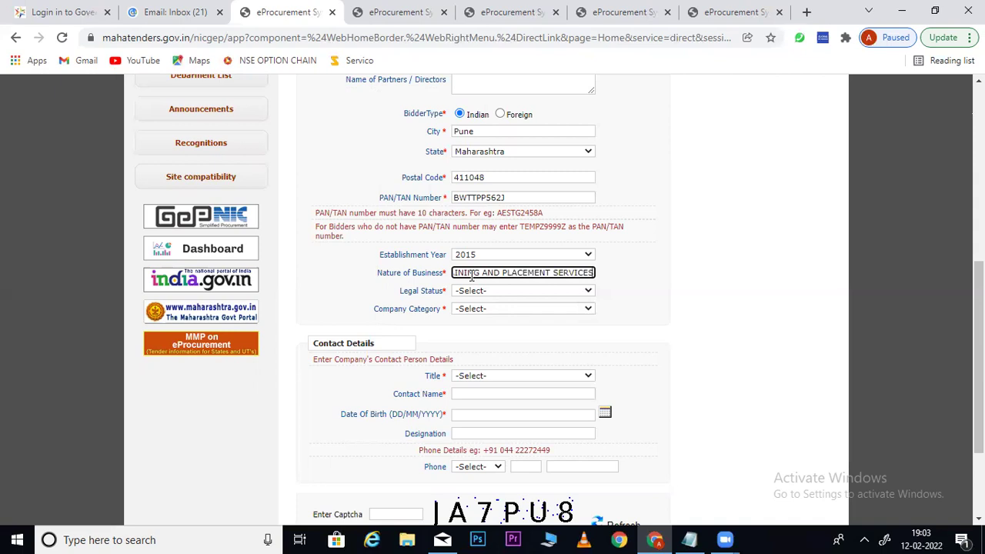
pyautogui.tripleClick(472, 277)
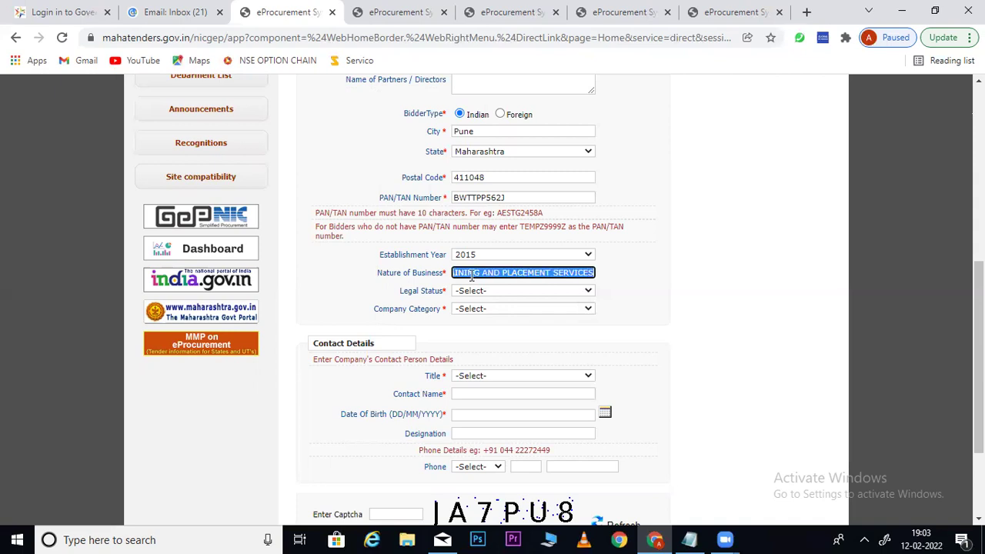
pyautogui.write('ELECTRIC')
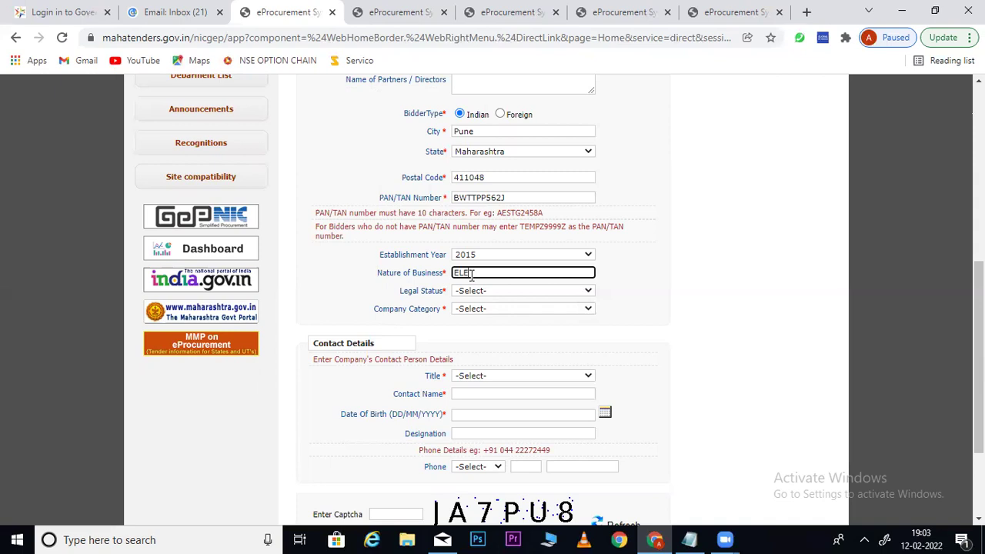
pyautogui.write('AL WORK AND PRODUCT SUPPLIER')
pyautogui.click(691, 338)
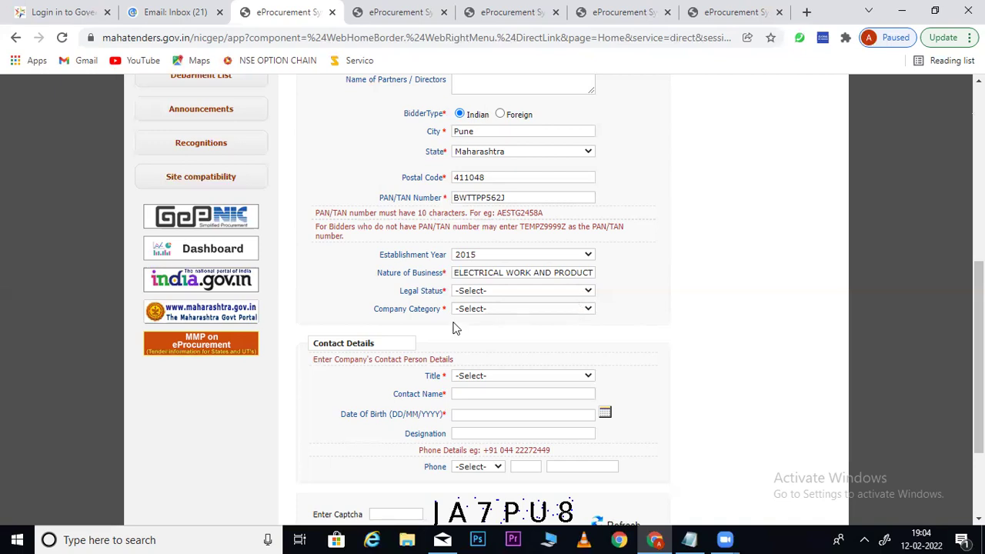
# Choose Others for both the Legal Status and Company Category dropdowns
pyautogui.click(474, 291)
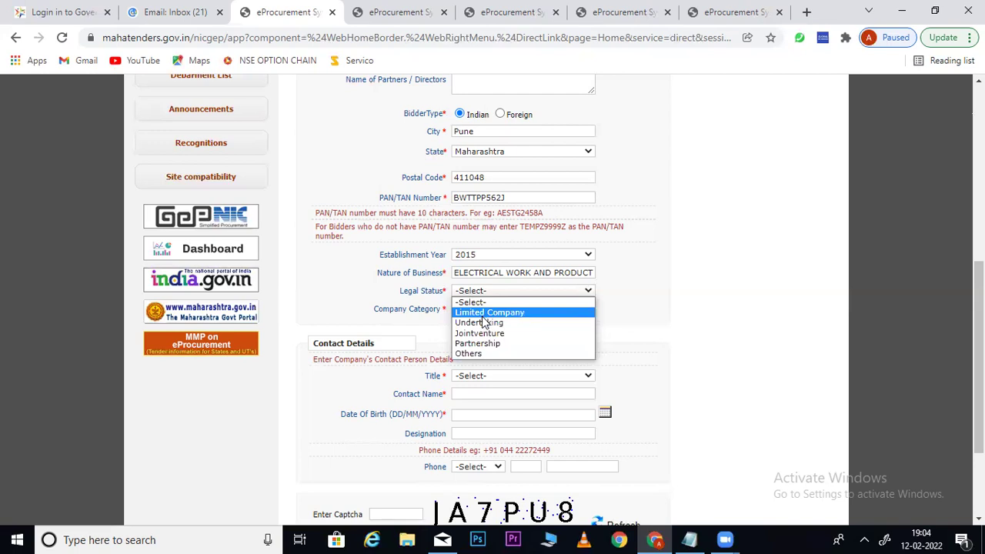
pyautogui.click(471, 354)
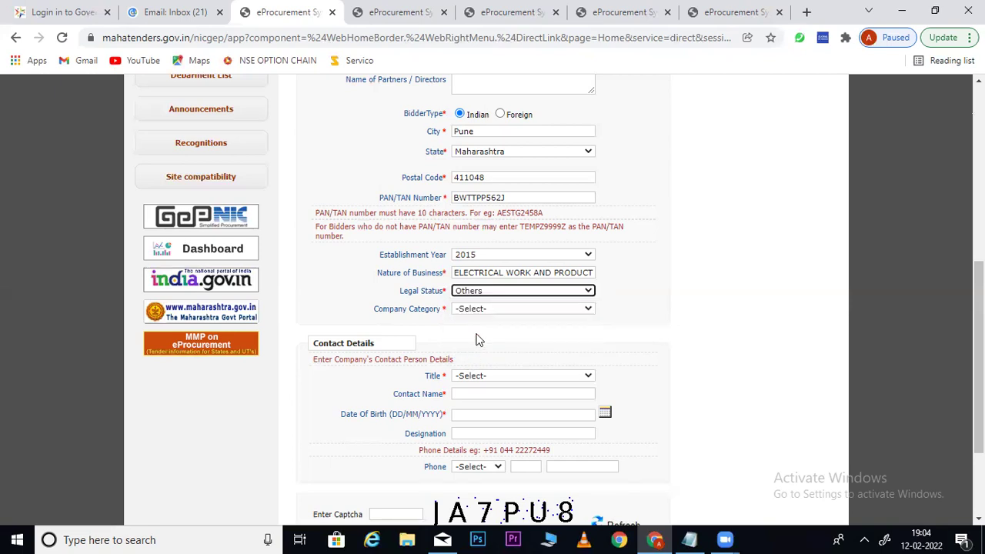
pyautogui.click(480, 309)
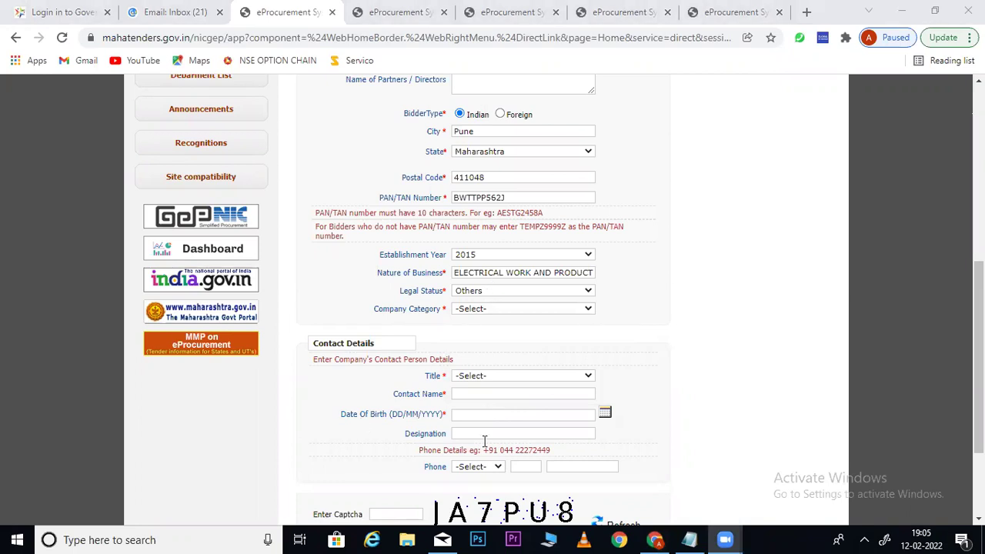
pyautogui.click(485, 292)
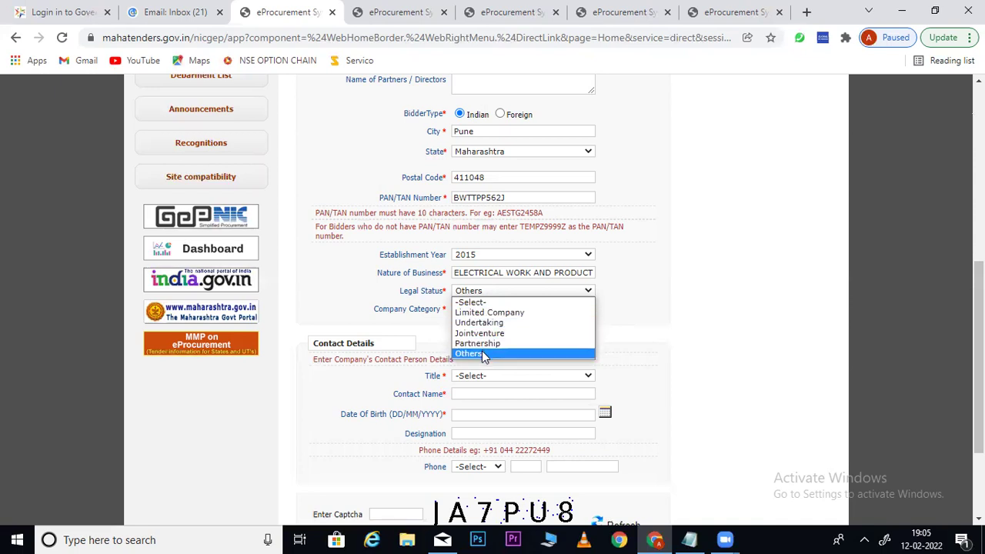
pyautogui.click(482, 353)
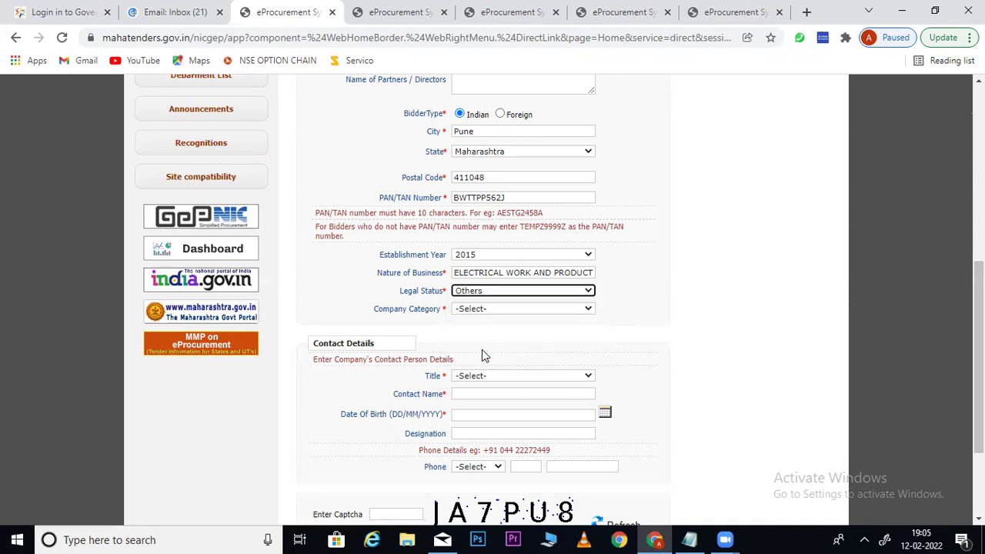
pyautogui.click(481, 308)
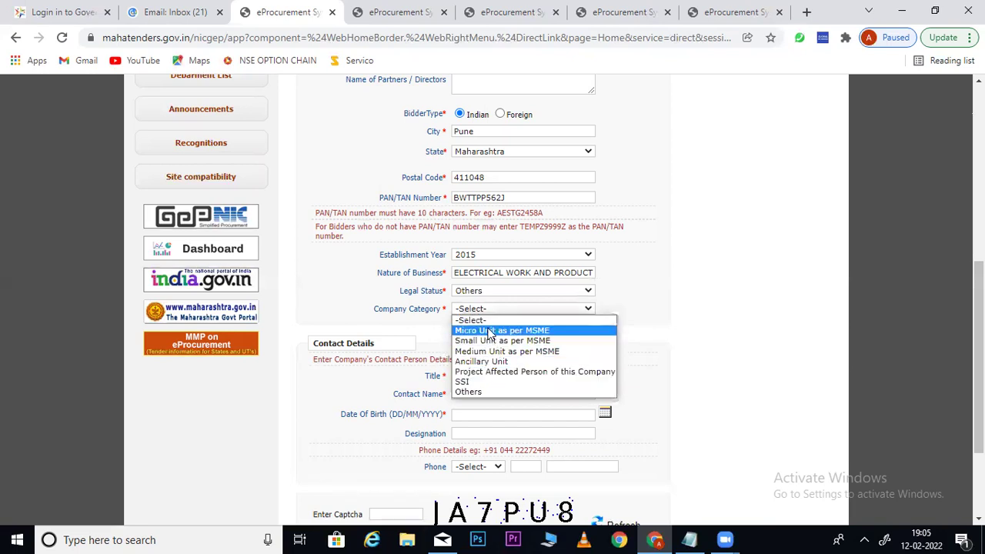
pyautogui.click(472, 393)
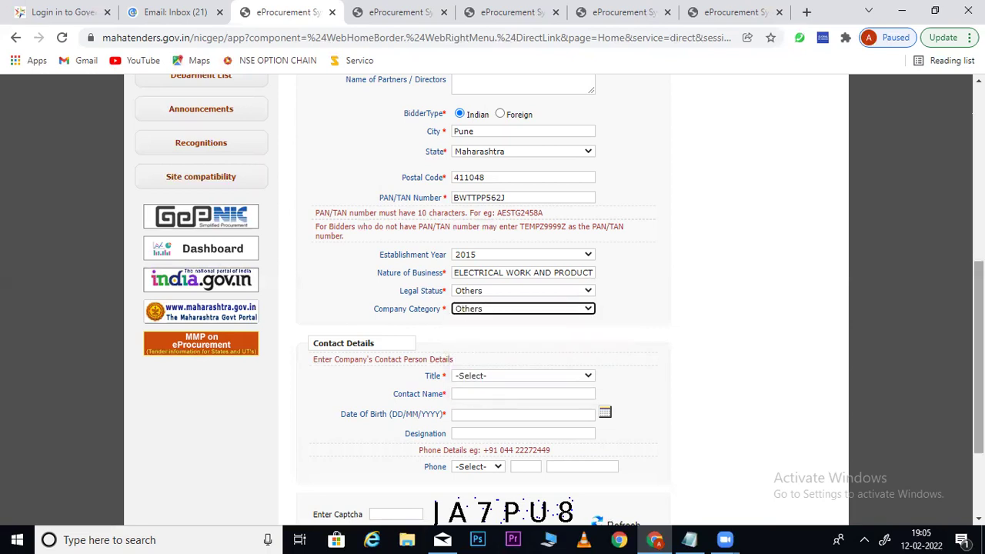
pyautogui.scroll(-2, 979, 354)
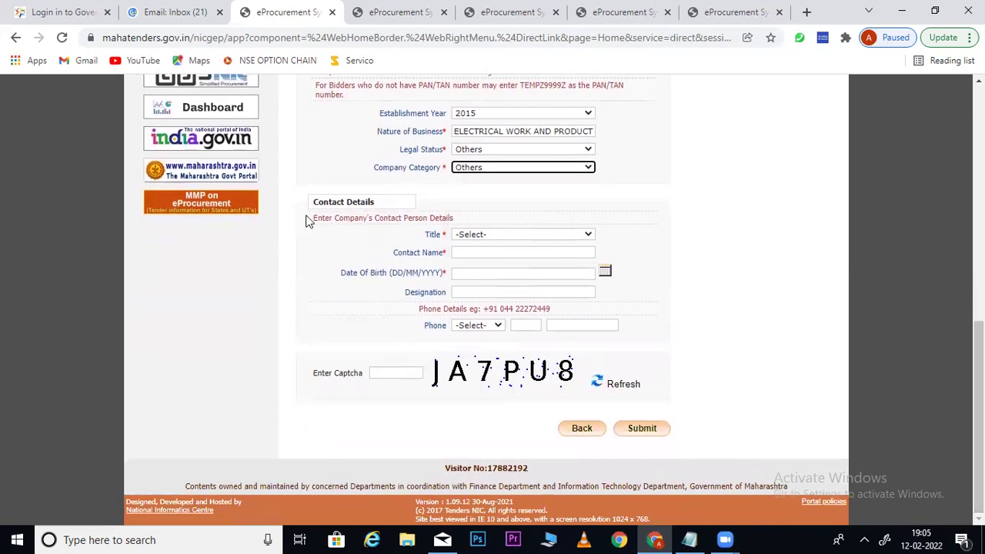
# Set the contact Title to Mr and enter the contact person's full name
pyautogui.moveTo(375, 201); pyautogui.dragTo(301, 205)
pyautogui.click(733, 286)
pyautogui.scroll(6, 732, 286)
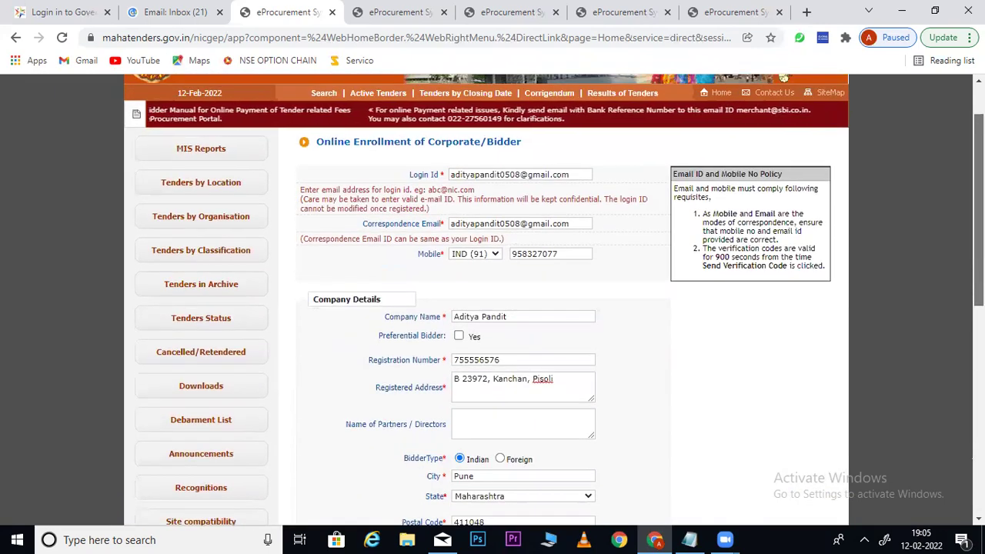
pyautogui.scroll(-4, 687, 325)
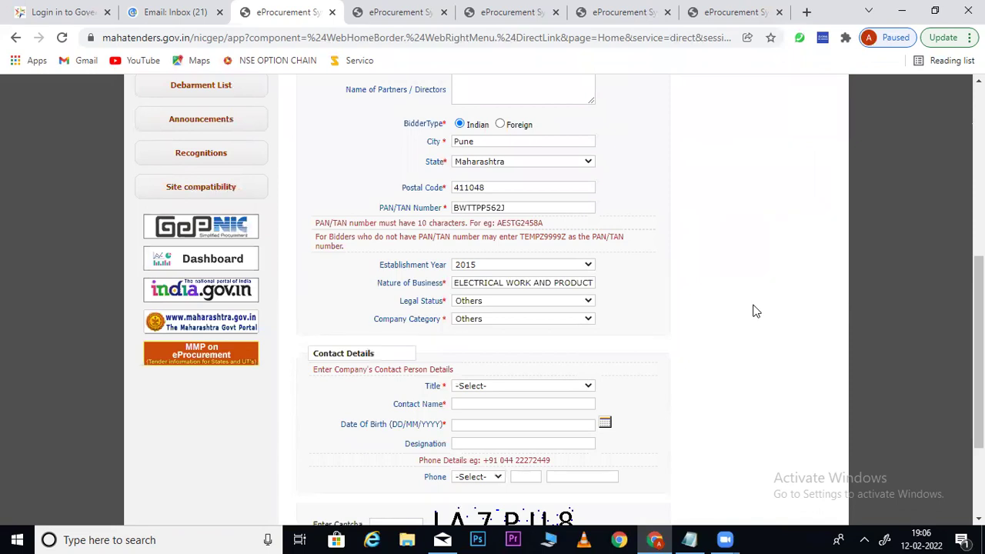
pyautogui.scroll(-2, 757, 311)
pyautogui.click(479, 253)
pyautogui.click(480, 285)
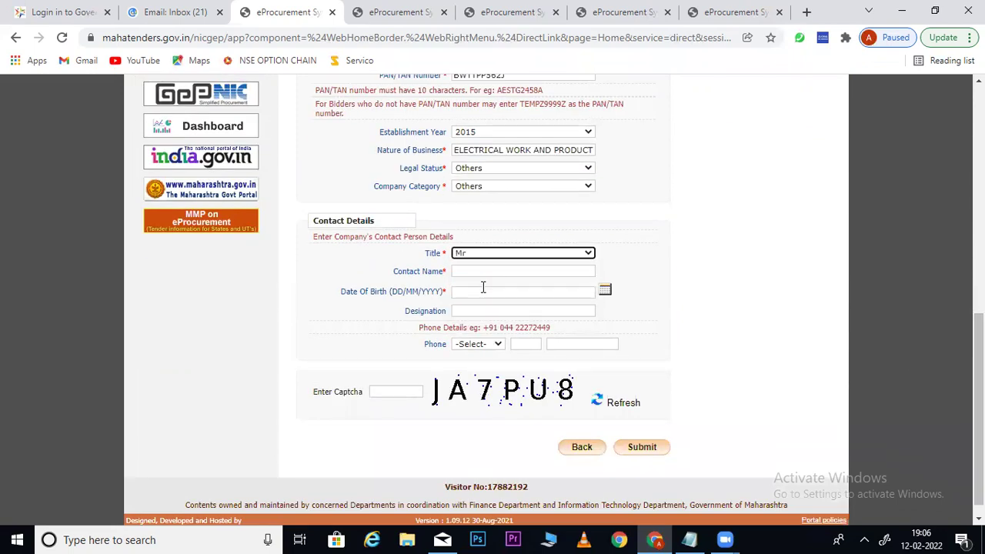
pyautogui.click(480, 270)
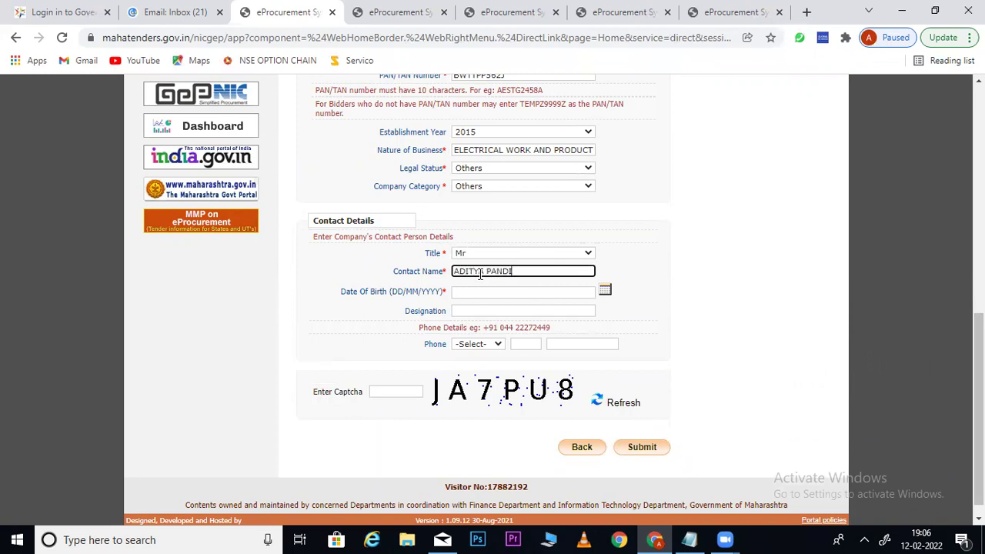
pyautogui.press('Tab')
pyautogui.click(605, 291)
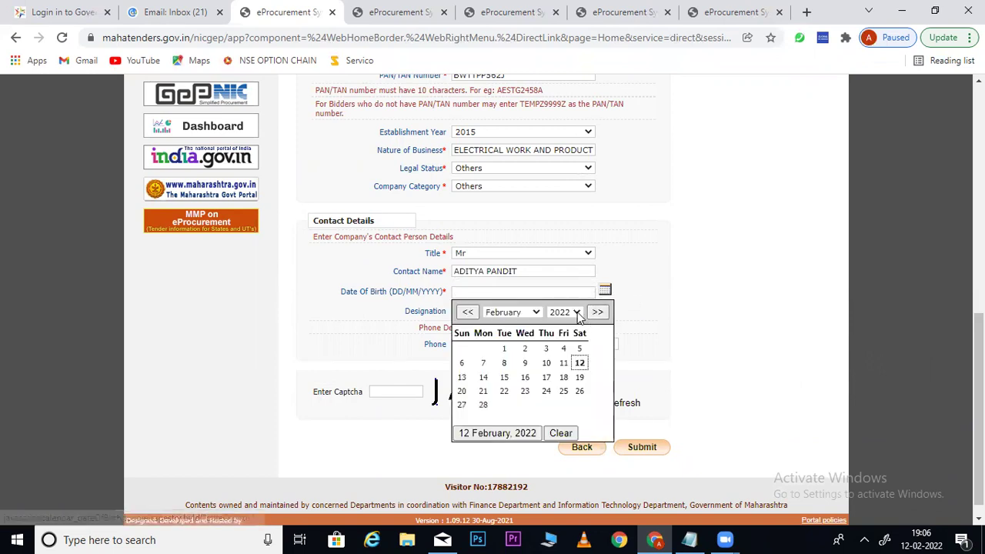
pyautogui.click(576, 312)
pyautogui.scroll(3, 579, 328)
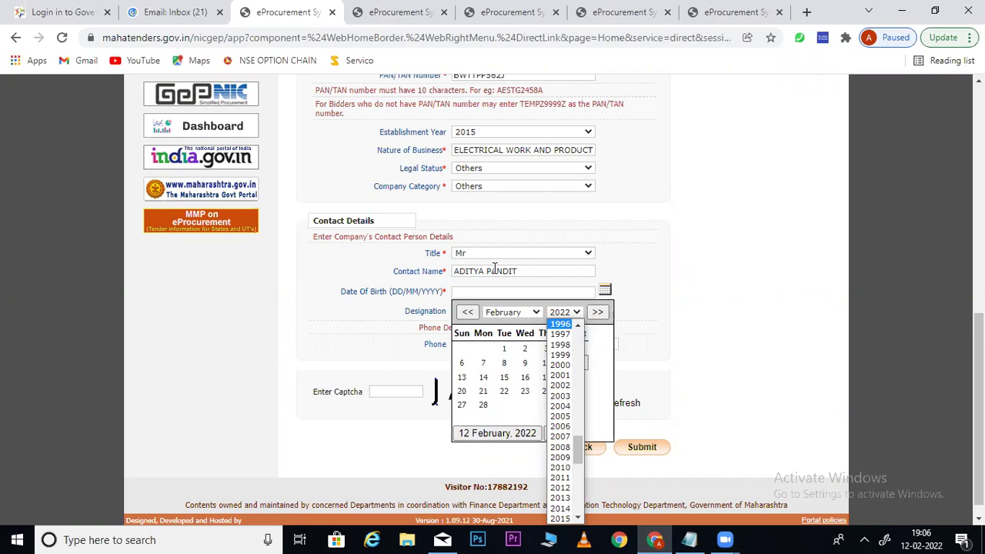
pyautogui.click(578, 327)
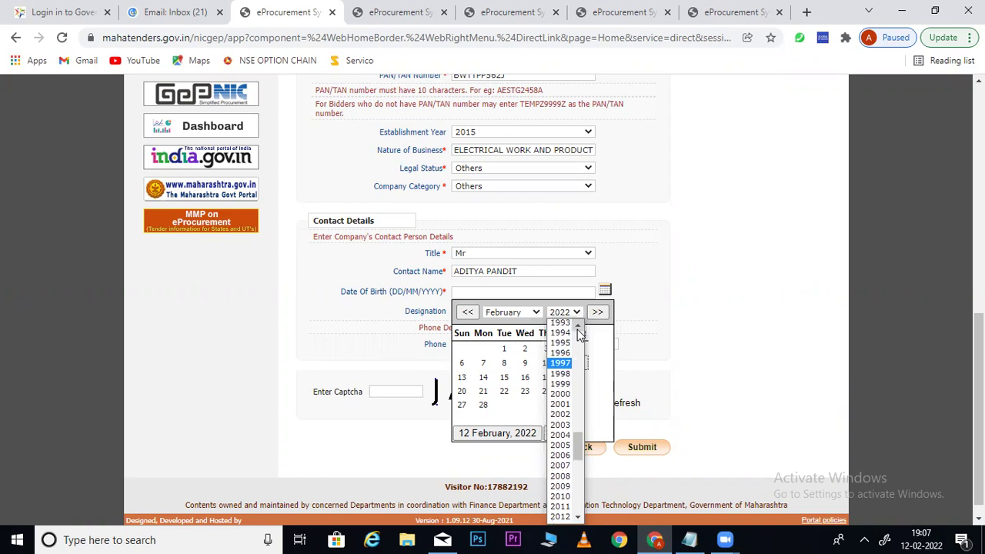
pyautogui.click(577, 328)
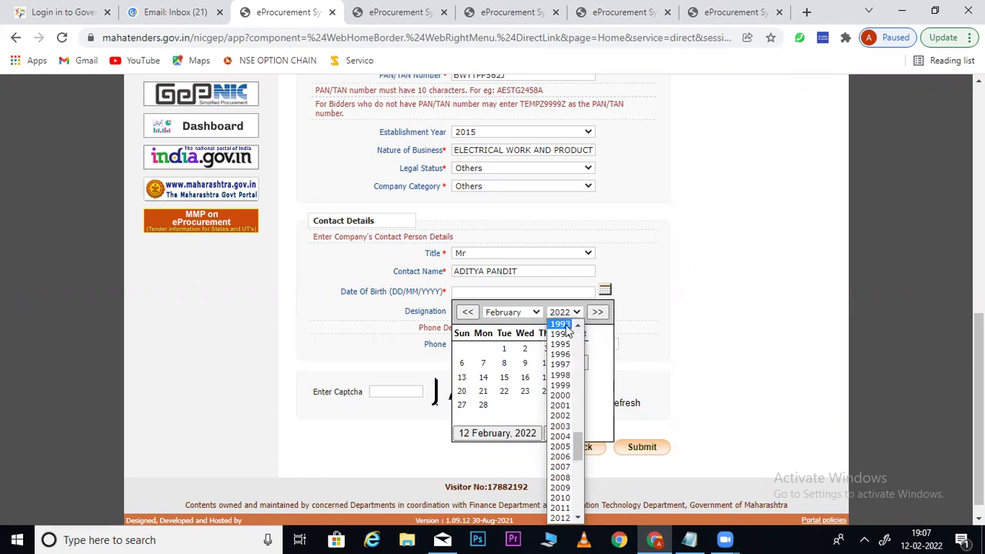
pyautogui.click(564, 326)
pyautogui.click(546, 351)
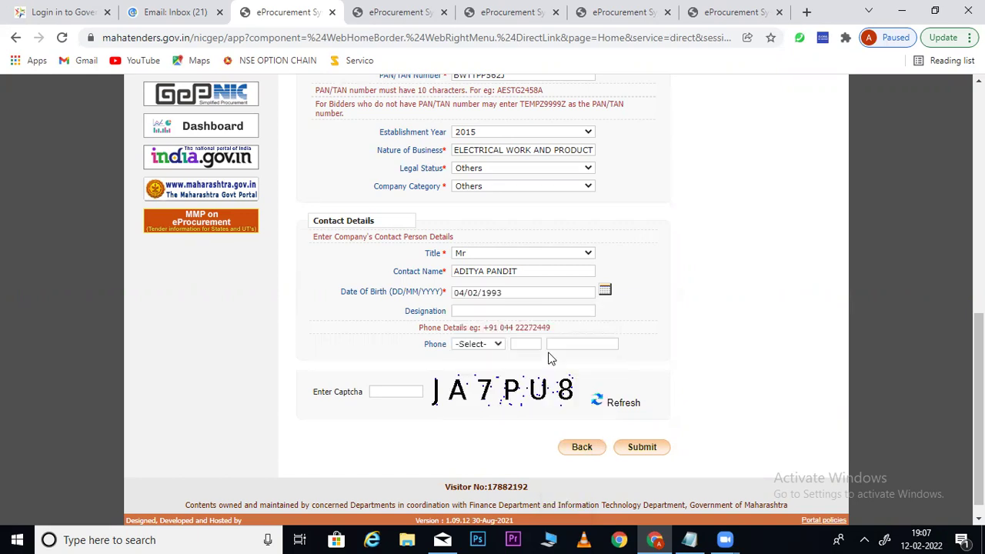
# Enter PROPRIETOR as Designation and choose IND (91) as the phone country code
pyautogui.click(483, 311)
pyautogui.write('P')
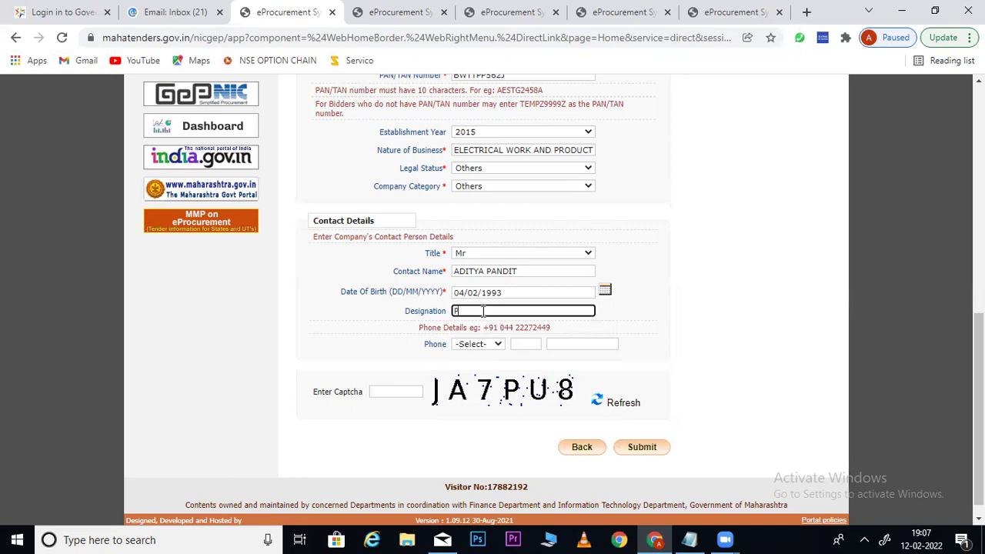
pyautogui.write('ROPRIETOR')
pyautogui.click(494, 345)
pyautogui.scroll(-10, 481, 231)
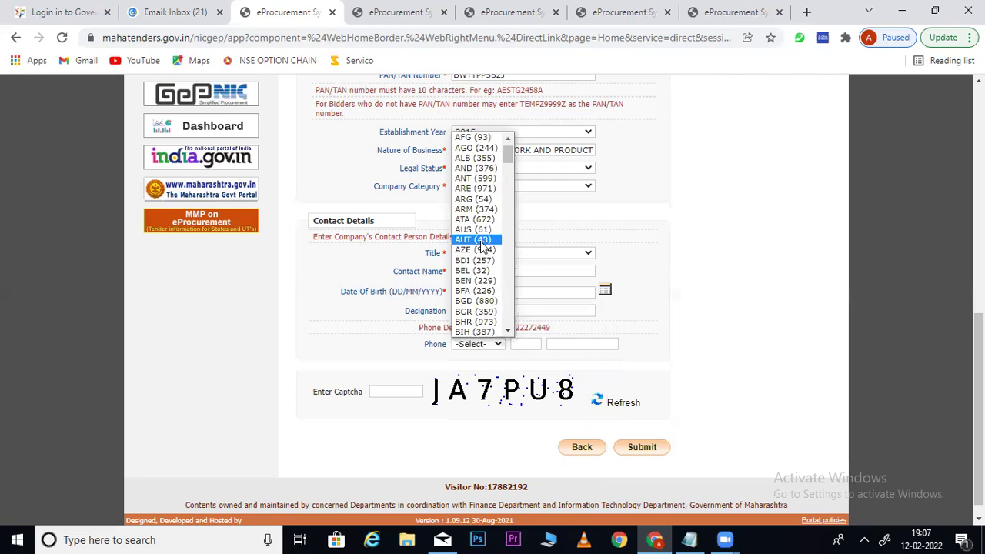
pyautogui.press('i')
pyautogui.press('n')
pyautogui.press('d')
pyautogui.press('Return')
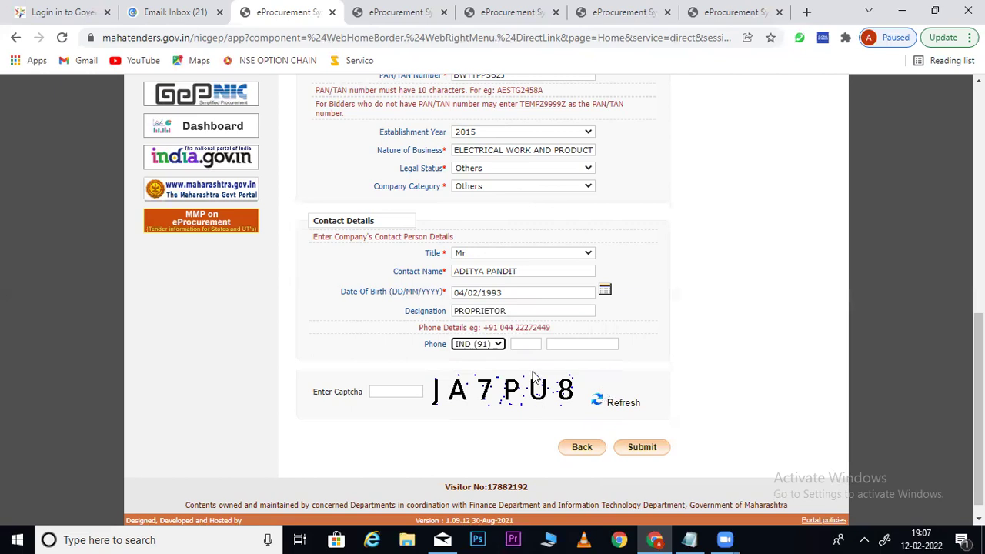
# Fill in the phone area code and the contact's phone number
pyautogui.click(523, 345)
pyautogui.write('02')
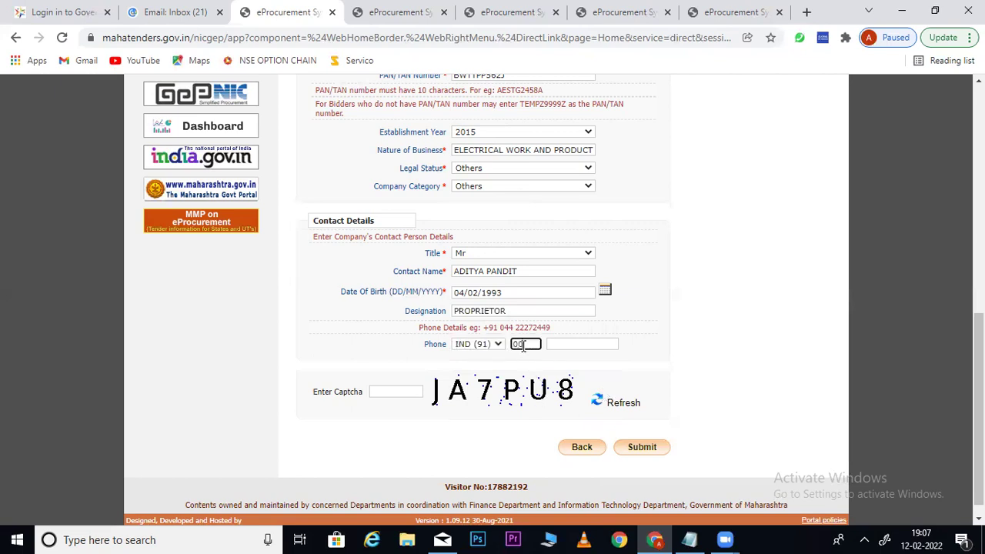
pyautogui.write('0')
pyautogui.press('Tab')
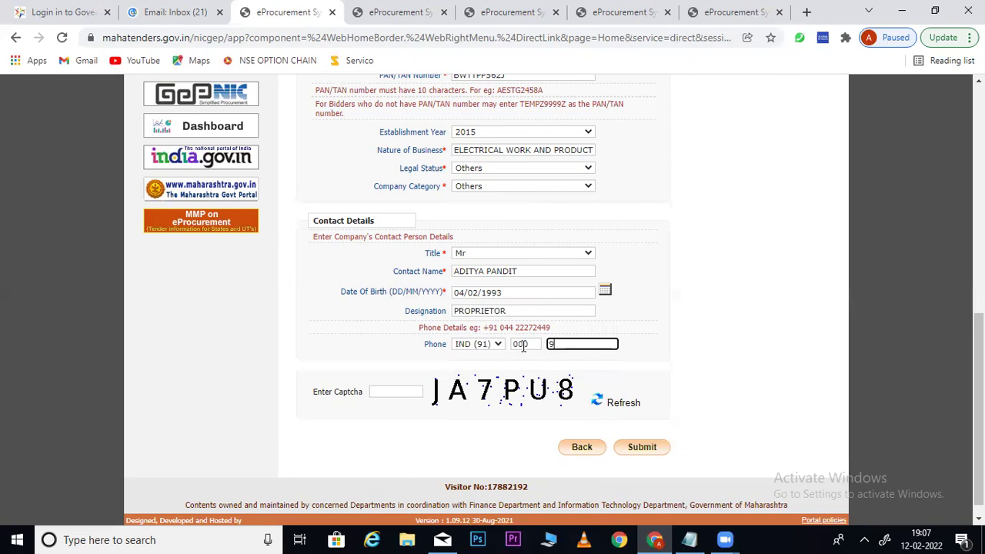
pyautogui.click(395, 391)
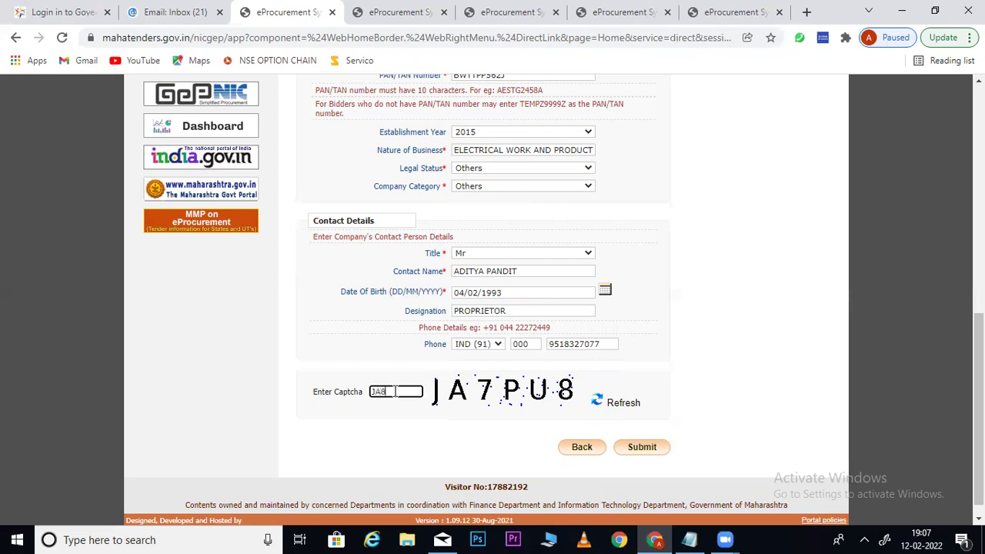
pyautogui.press('BackSpace')
pyautogui.scroll(3, 978, 408)
pyautogui.scroll(3, 979, 408)
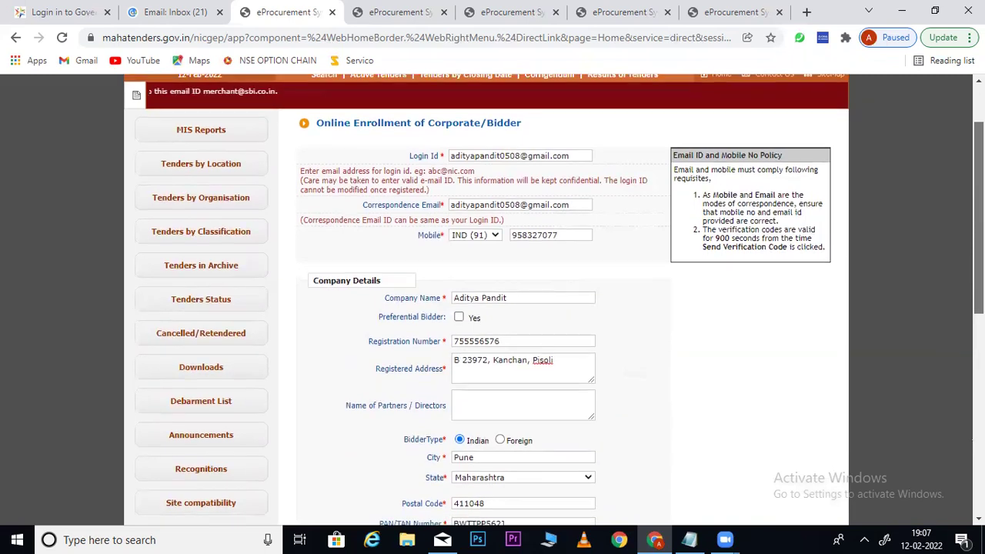
pyautogui.scroll(-1, 979, 307)
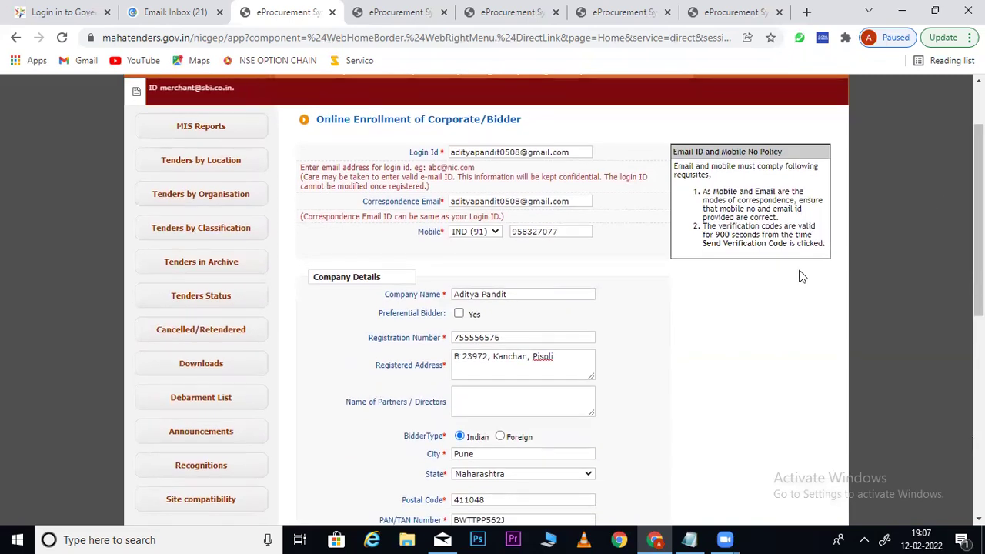
pyautogui.scroll(-2, 801, 276)
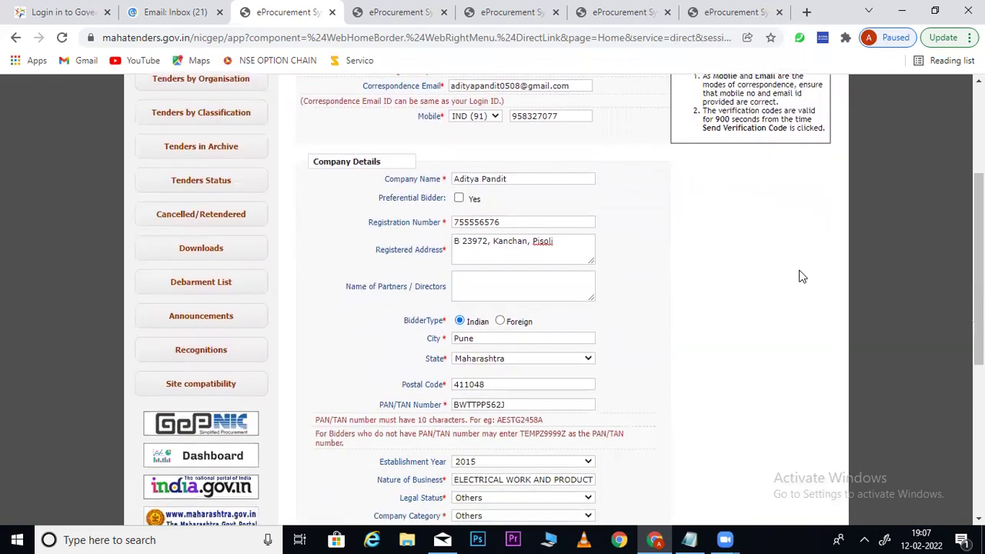
pyautogui.scroll(-1, 802, 276)
pyautogui.scroll(-3, 803, 277)
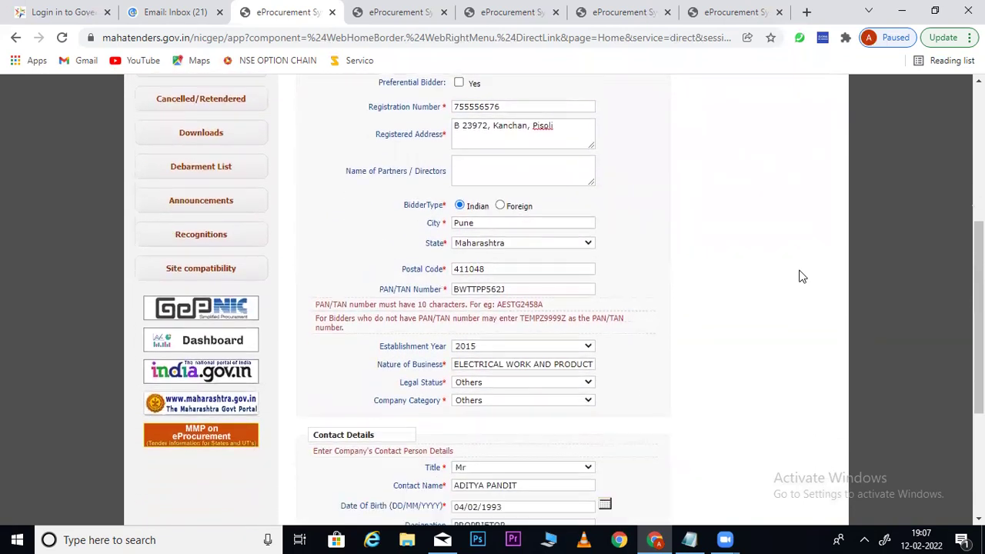
pyautogui.scroll(-1, 803, 277)
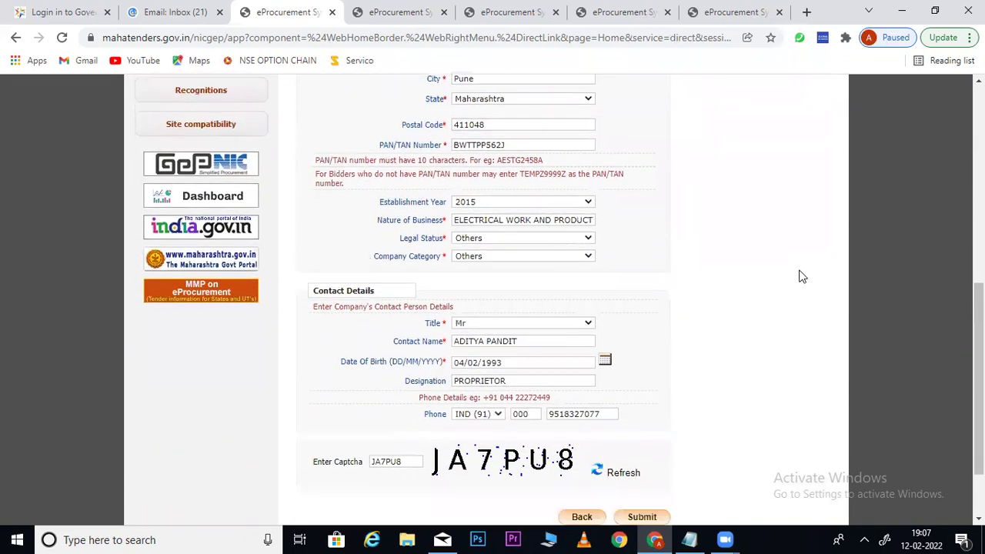
pyautogui.scroll(-2, 803, 277)
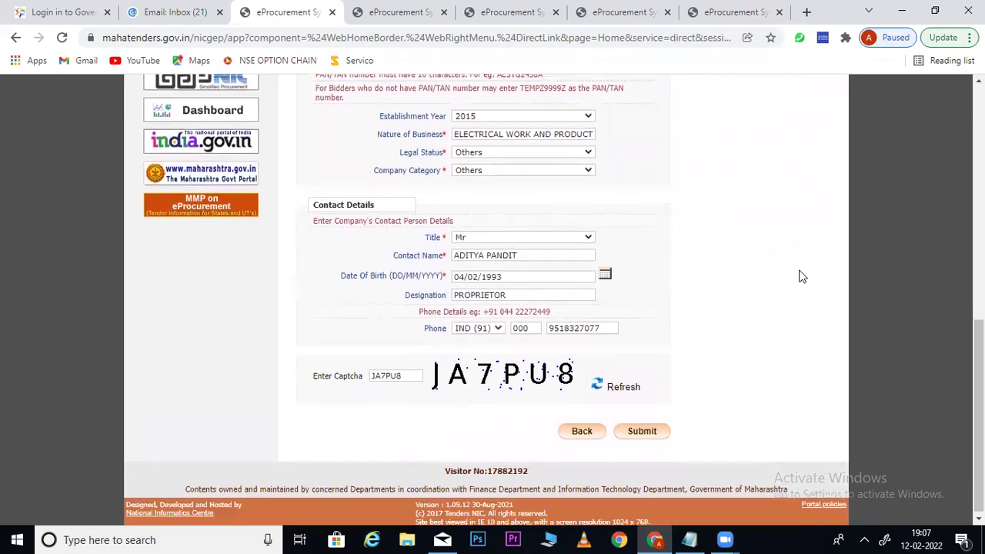
pyautogui.scroll(1, 803, 277)
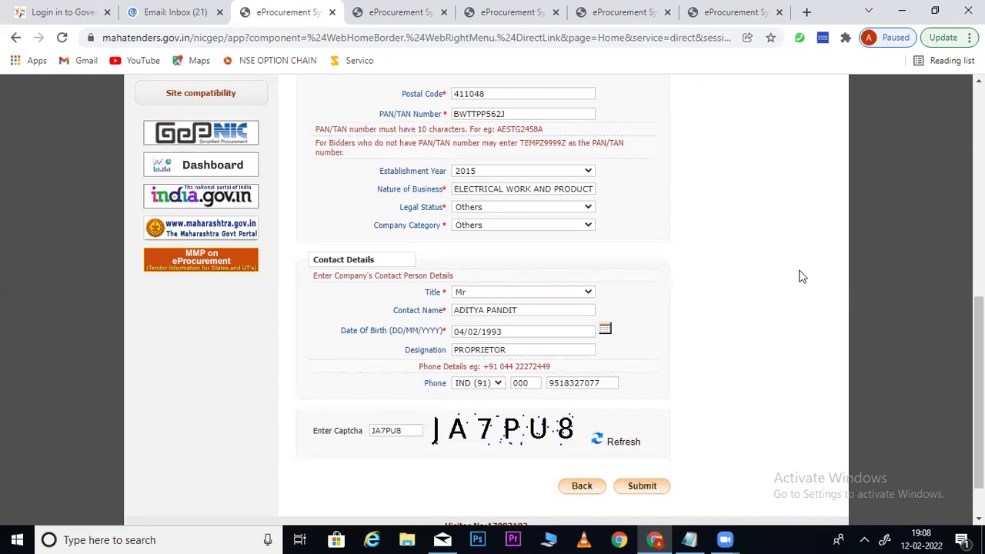
pyautogui.scroll(-2, 746, 286)
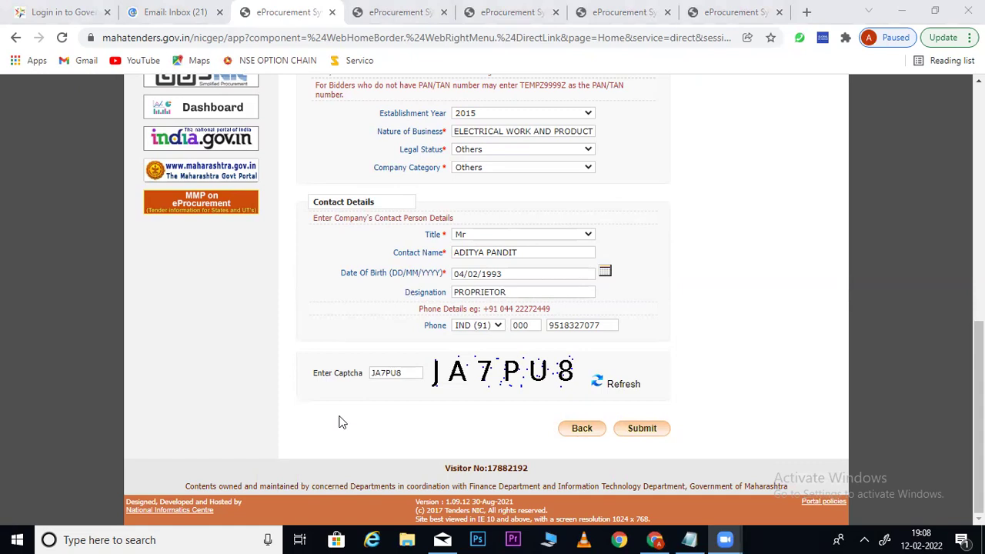
pyautogui.click(711, 254)
pyautogui.scroll(1, 712, 254)
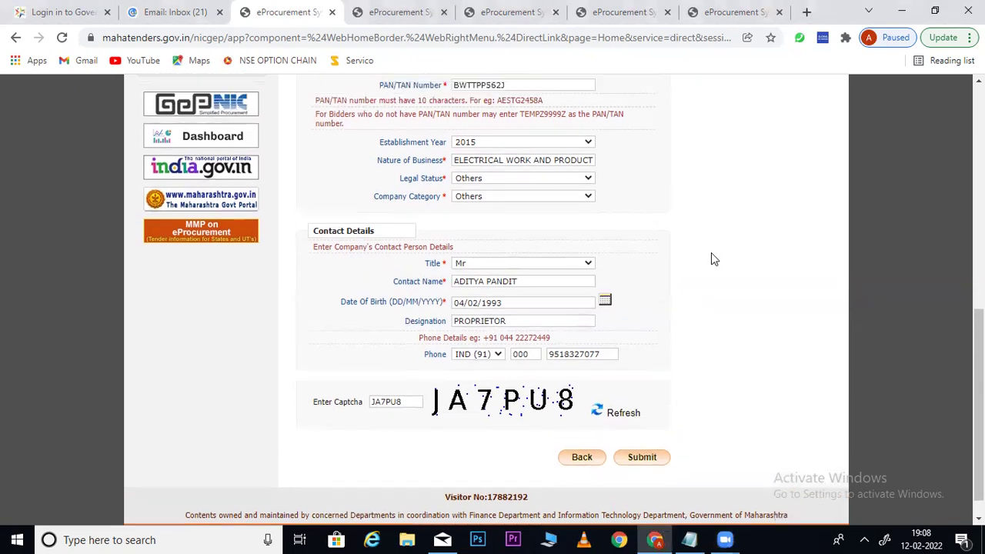
pyautogui.scroll(3, 711, 259)
pyautogui.click(543, 188)
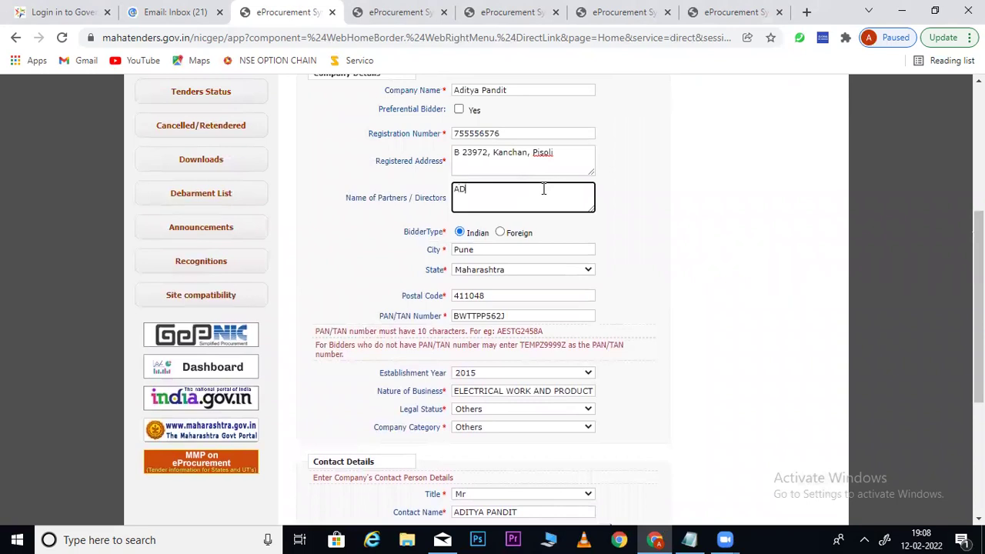
pyautogui.moveTo(542, 191); pyautogui.dragTo(455, 187)
pyautogui.press('BackSpace')
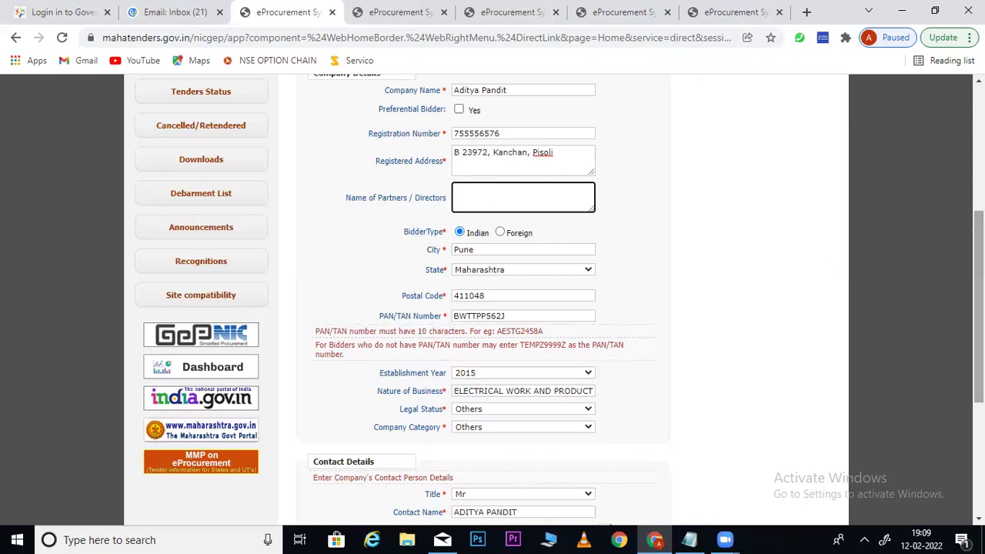
pyautogui.scroll(-3, 493, 300)
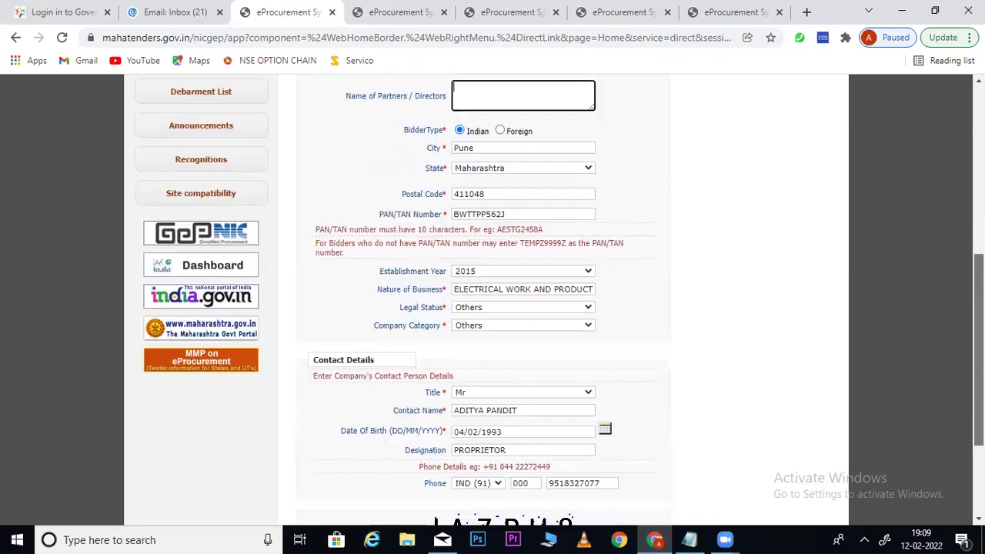
pyautogui.scroll(-2, 769, 439)
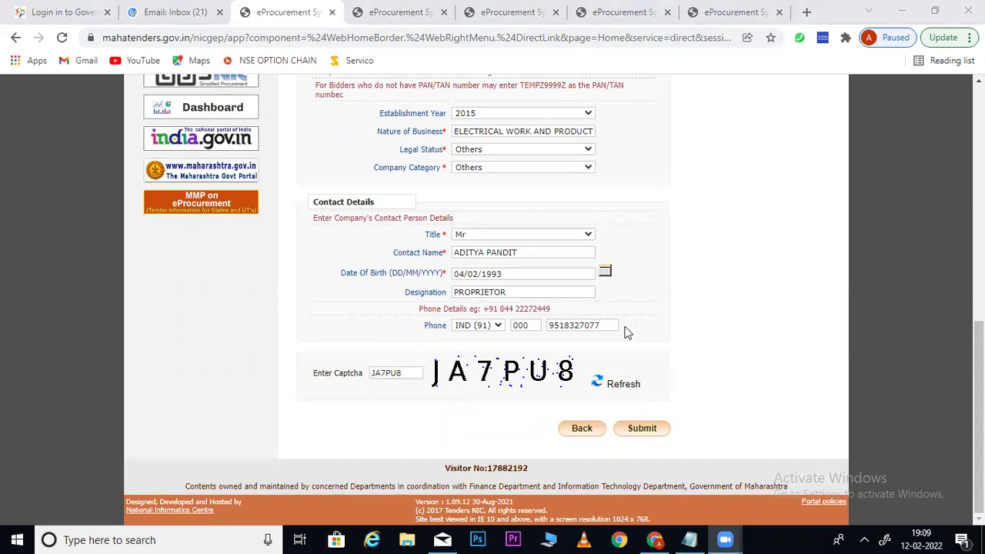
# Dismiss the Invalid PAN/TAN alert, fix the PAN/TAN number's last character, and resubmit
pyautogui.click(642, 430)
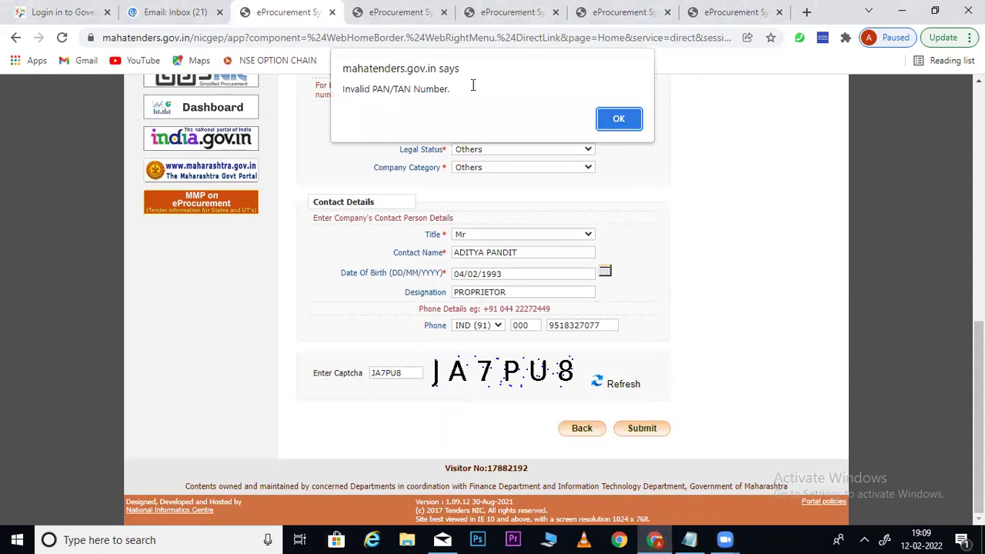
pyautogui.click(604, 114)
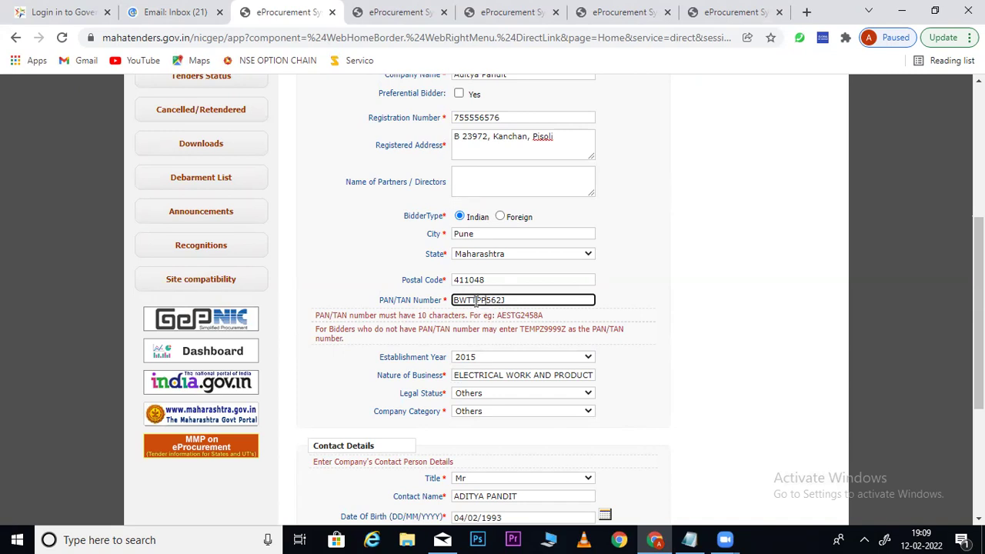
pyautogui.press('BackSpace')
pyautogui.write('5')
pyautogui.click(670, 331)
pyautogui.moveTo(979, 308); pyautogui.dragTo(979, 414)
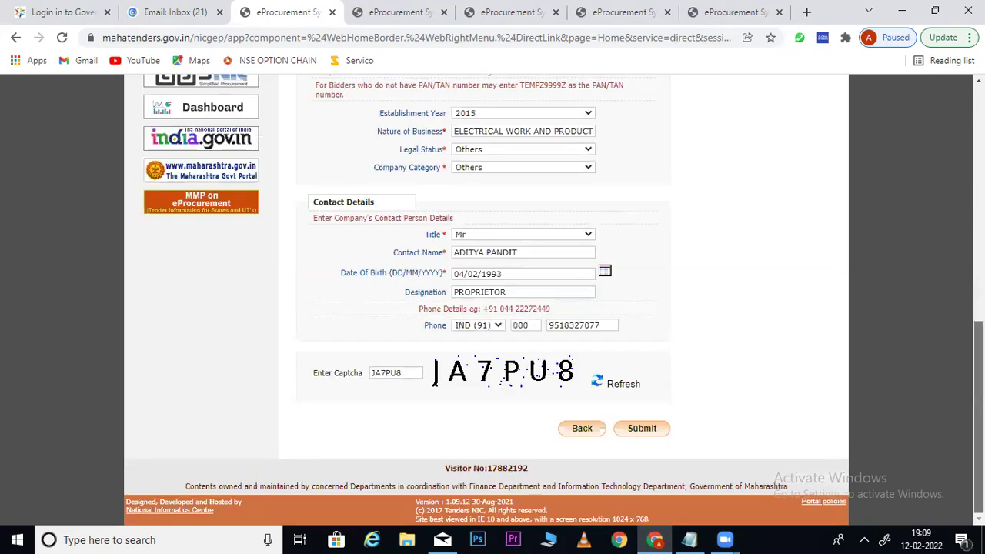
pyautogui.click(642, 431)
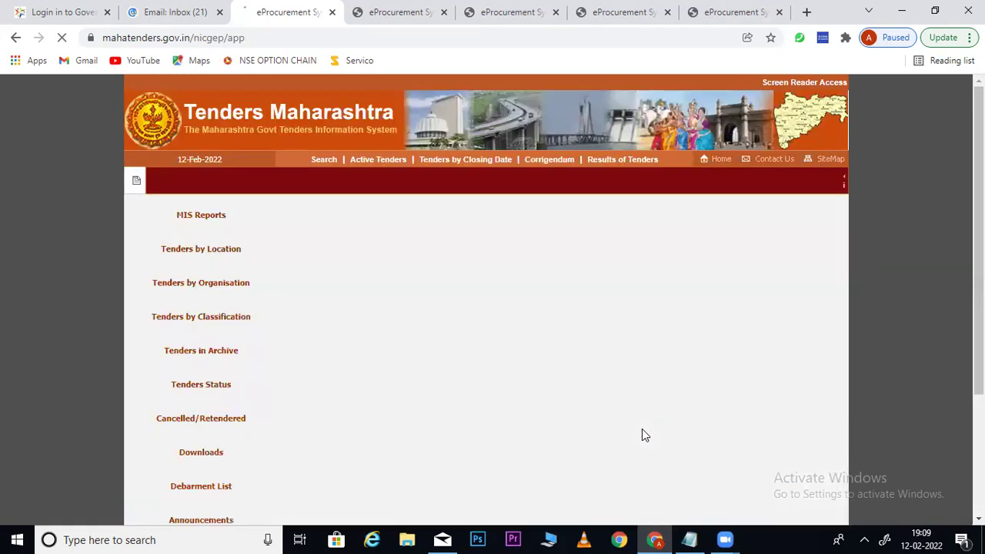
# Replace digits in the Login Id e-mail, enter the captcha, and resubmit the form
pyautogui.moveTo(393, 241); pyautogui.dragTo(585, 251)
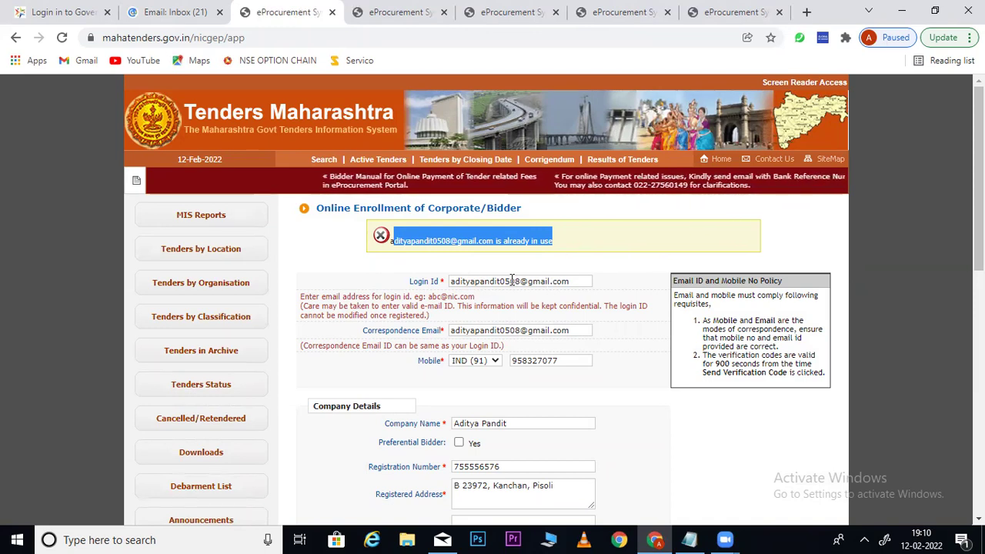
pyautogui.moveTo(521, 282); pyautogui.dragTo(509, 282)
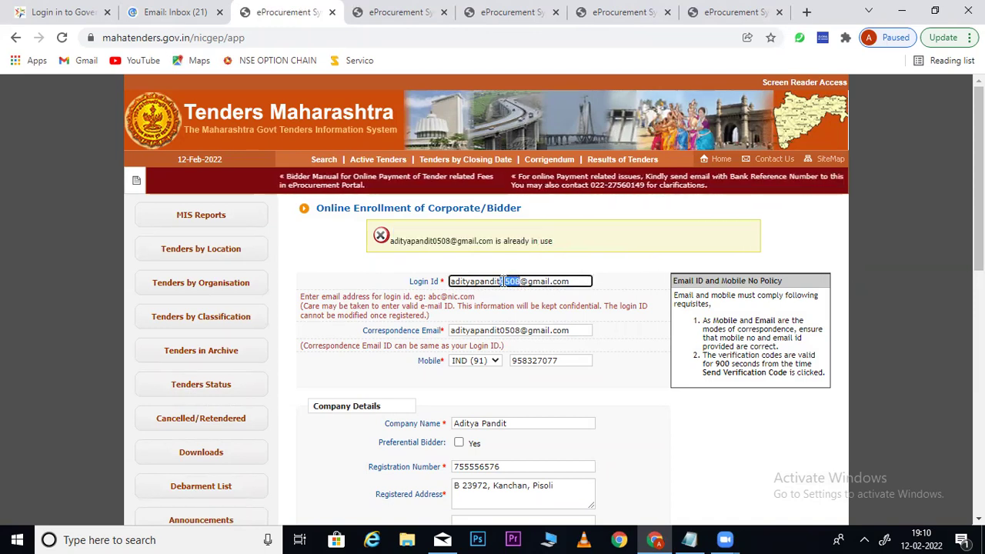
pyautogui.press('BackSpace')
pyautogui.press('BackSpace')
pyautogui.press('BackSpace')
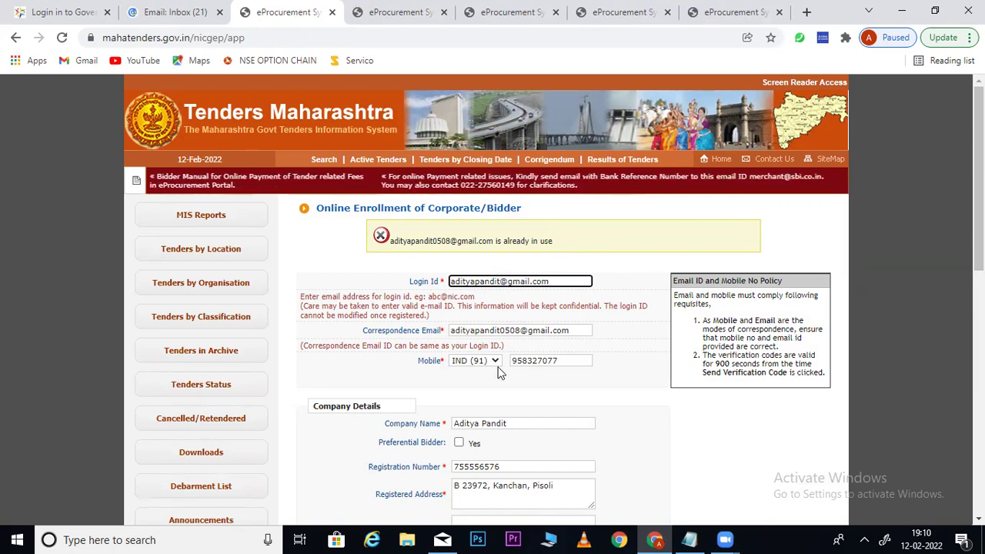
pyautogui.write('9000')
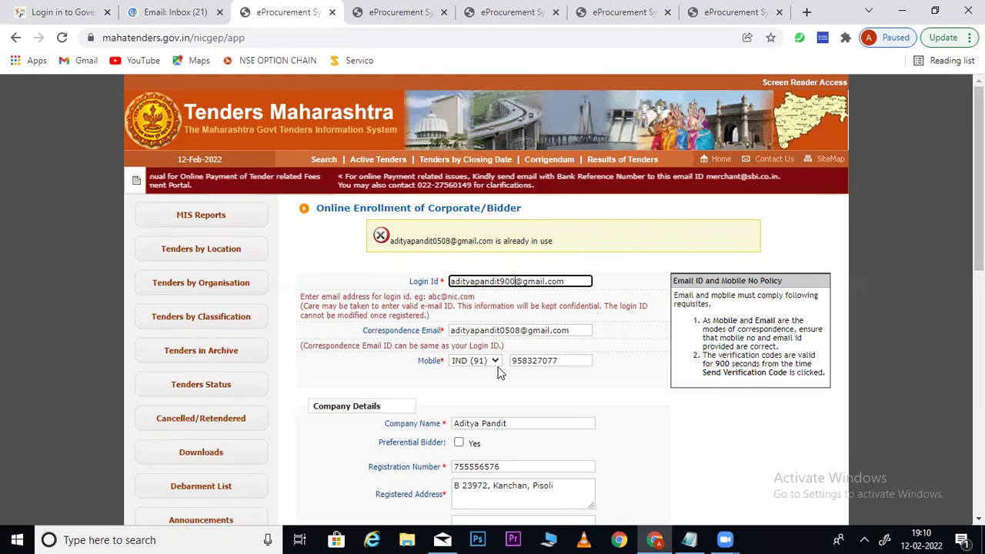
pyautogui.click(629, 371)
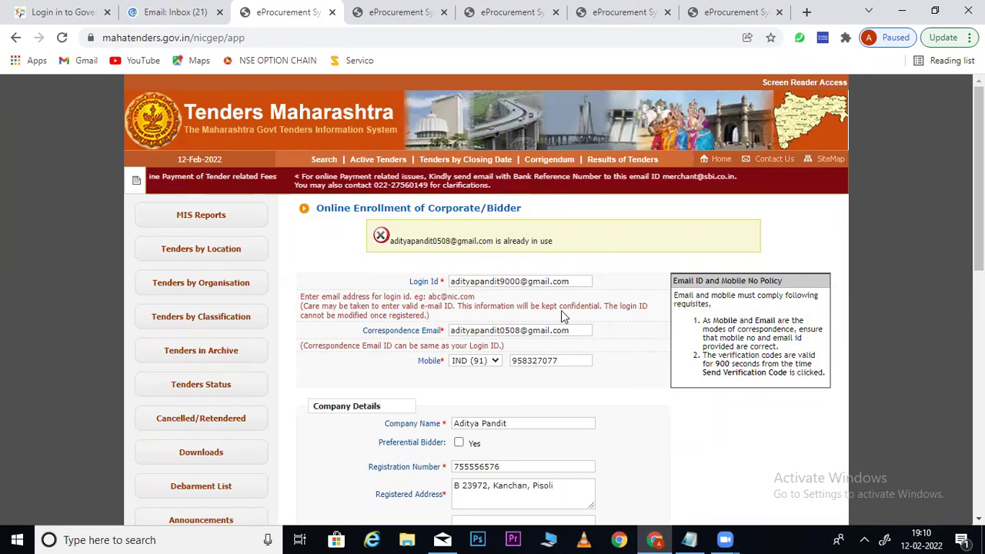
pyautogui.scroll(-8, 561, 310)
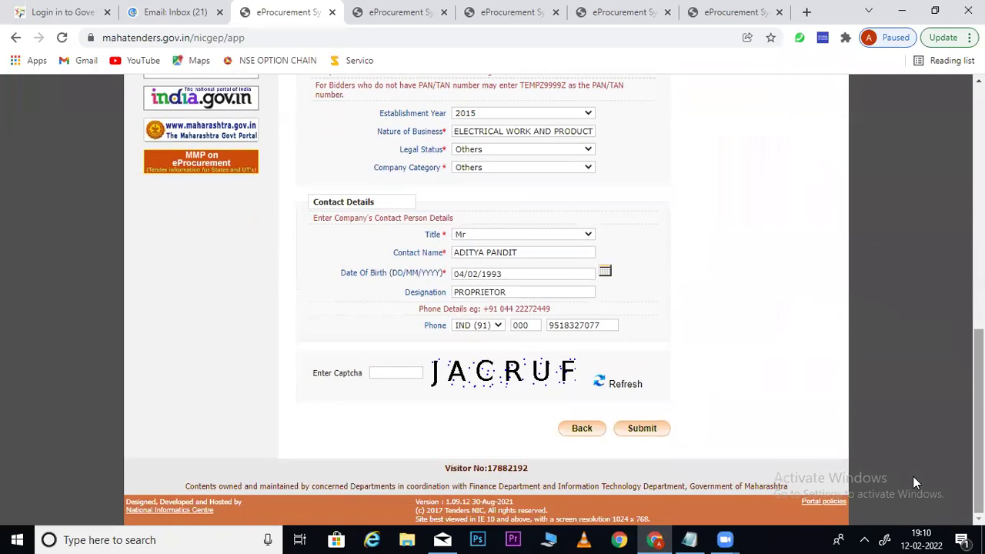
pyautogui.click(396, 373)
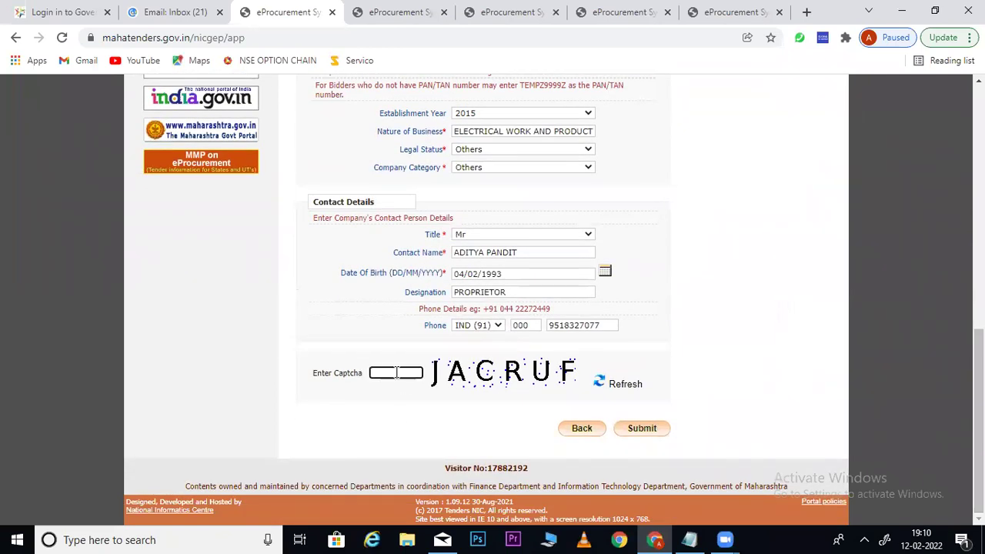
pyautogui.write('JACRUF')
pyautogui.click(644, 428)
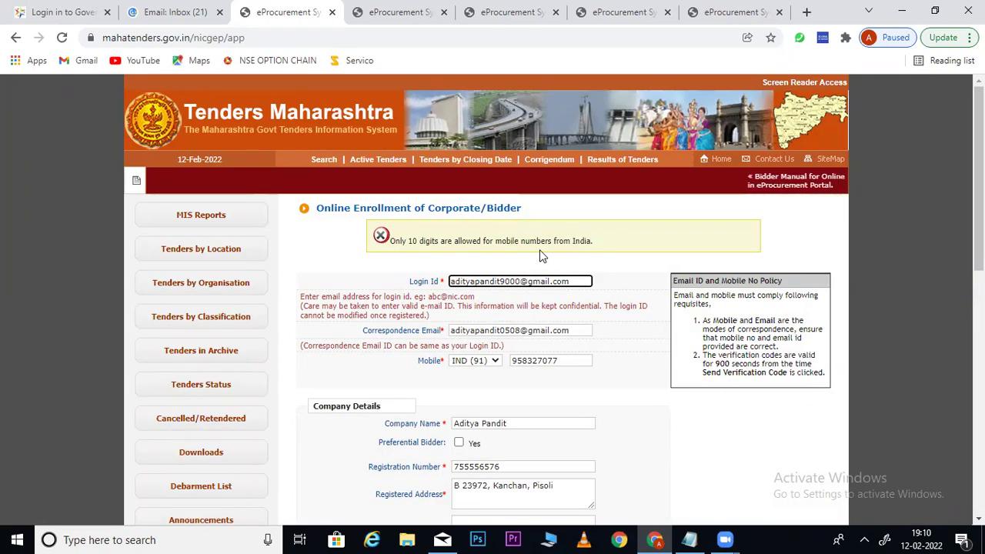
# Fix the mobile number to 10 digits, enter the new captcha, and resubmit
pyautogui.click(524, 363)
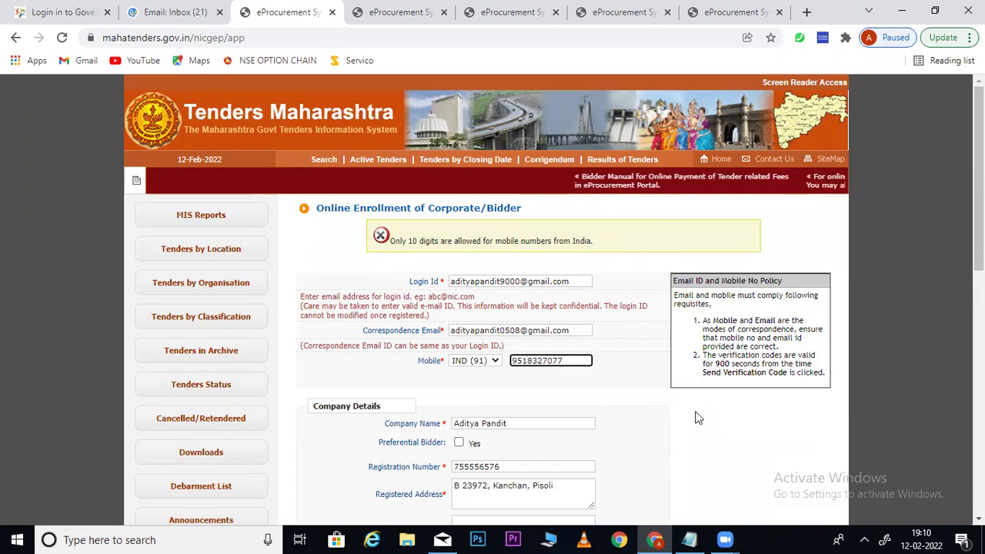
pyautogui.moveTo(979, 185); pyautogui.dragTo(980, 427)
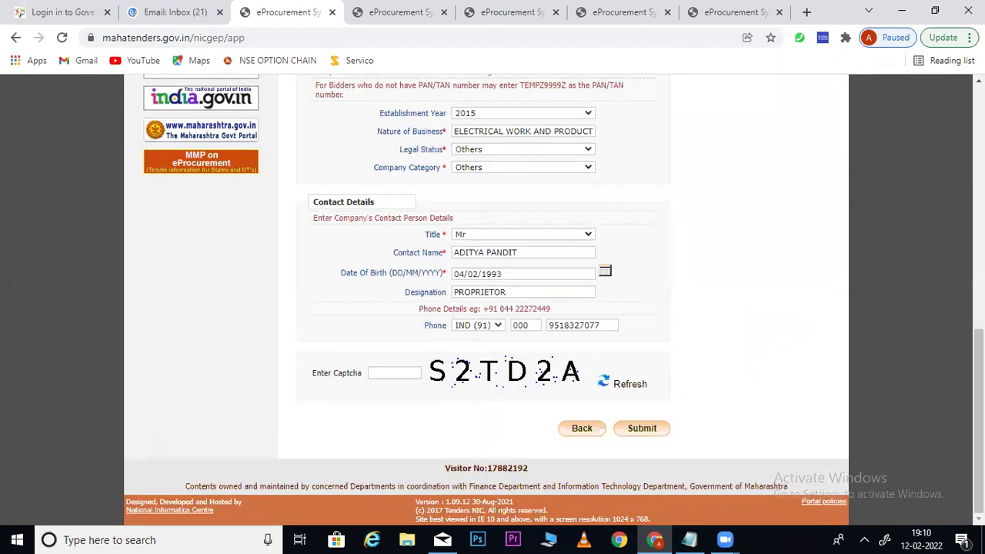
pyautogui.click(407, 375)
pyautogui.write('S2TD2A')
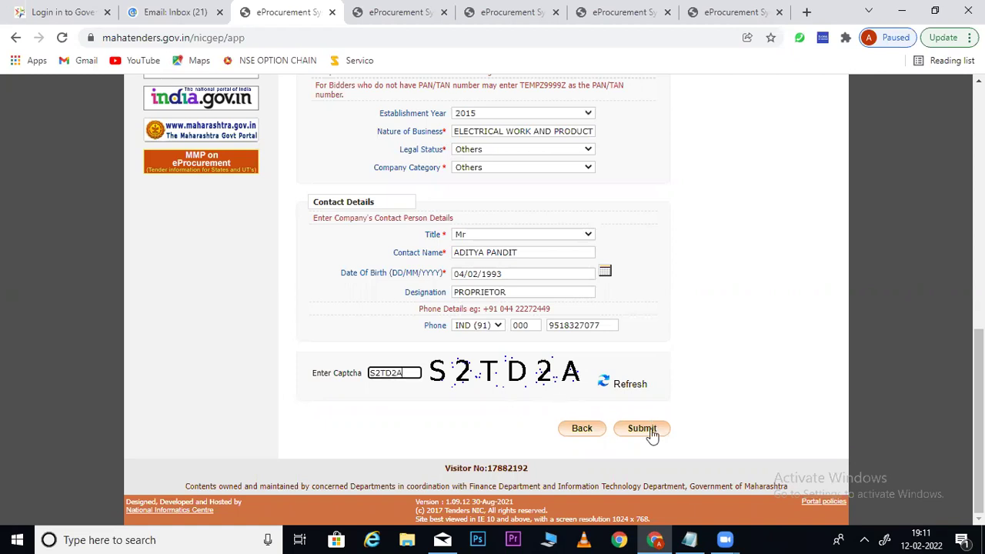
pyautogui.click(651, 431)
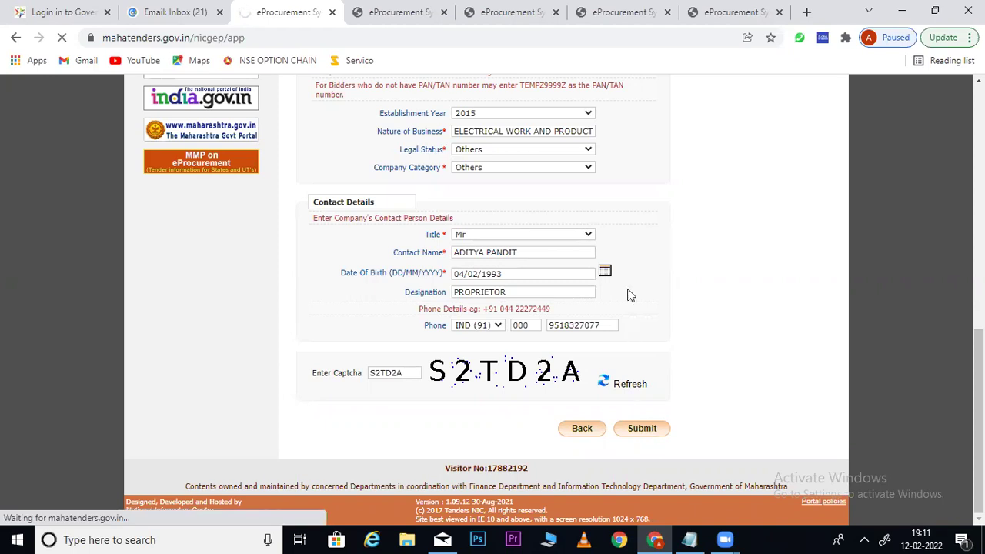
# Review the enrollment acknowledgement and request verification codes for the bidder account
pyautogui.scroll(-5, 532, 261)
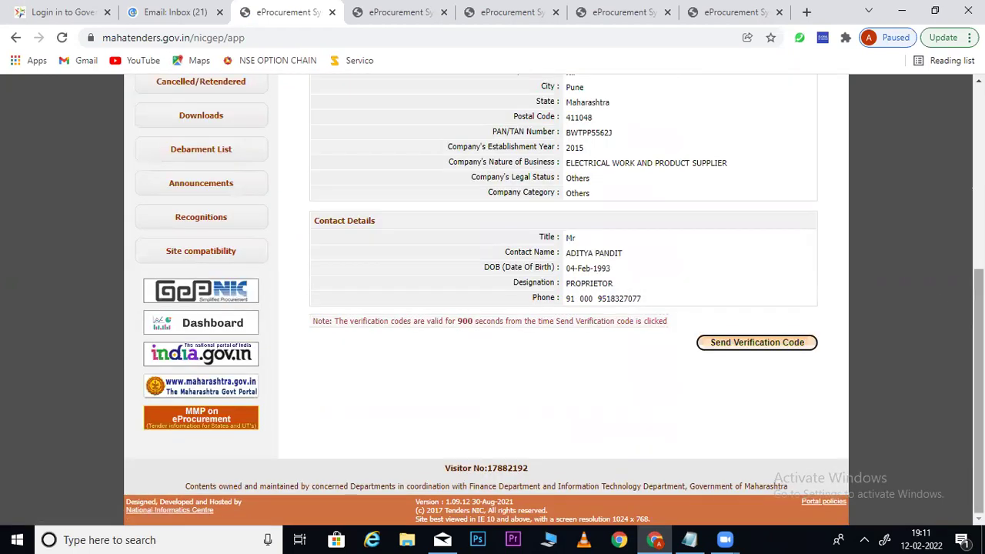
pyautogui.scroll(5, 531, 260)
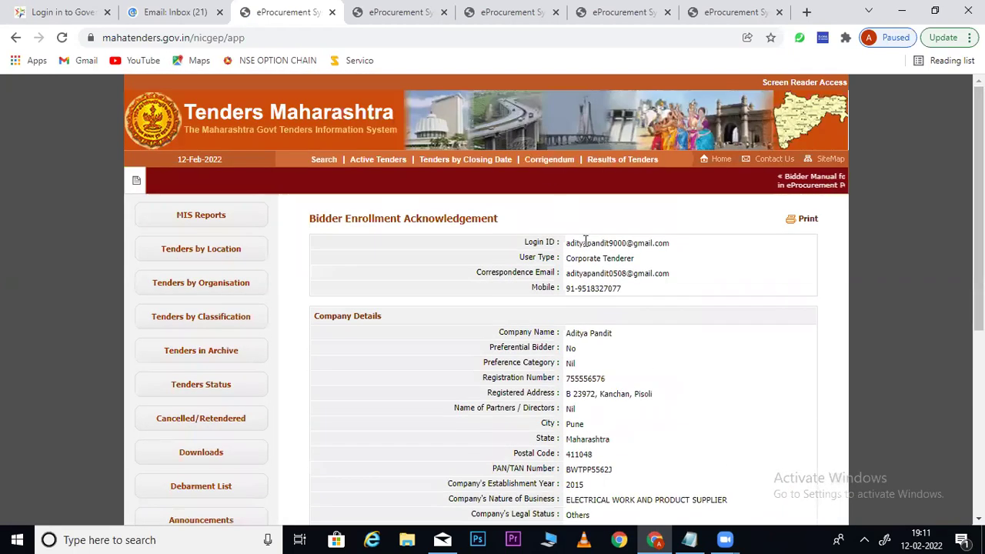
pyautogui.moveTo(570, 243); pyautogui.dragTo(684, 392)
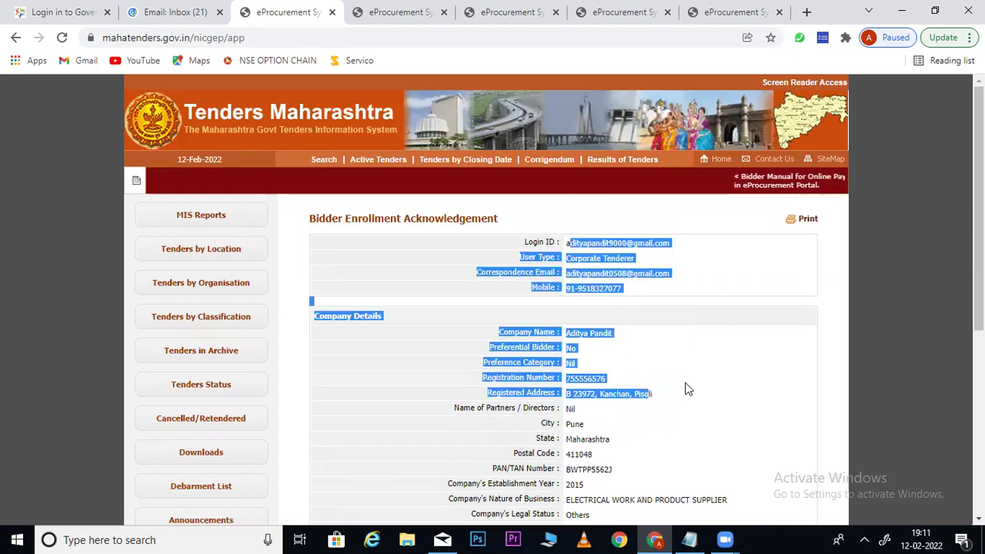
pyautogui.click(731, 367)
pyautogui.scroll(-2, 730, 367)
pyautogui.scroll(-2, 555, 300)
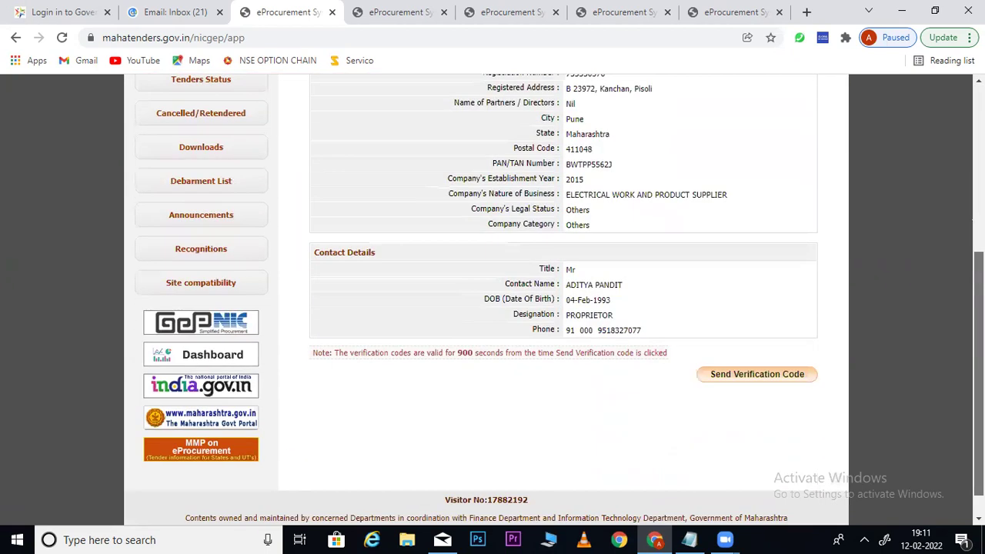
pyautogui.click(753, 377)
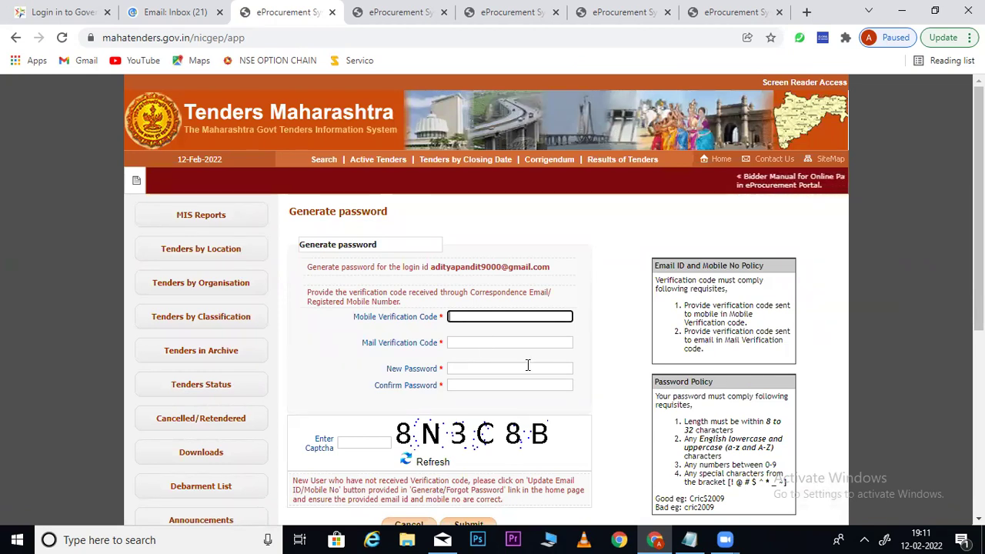
pyautogui.click(479, 341)
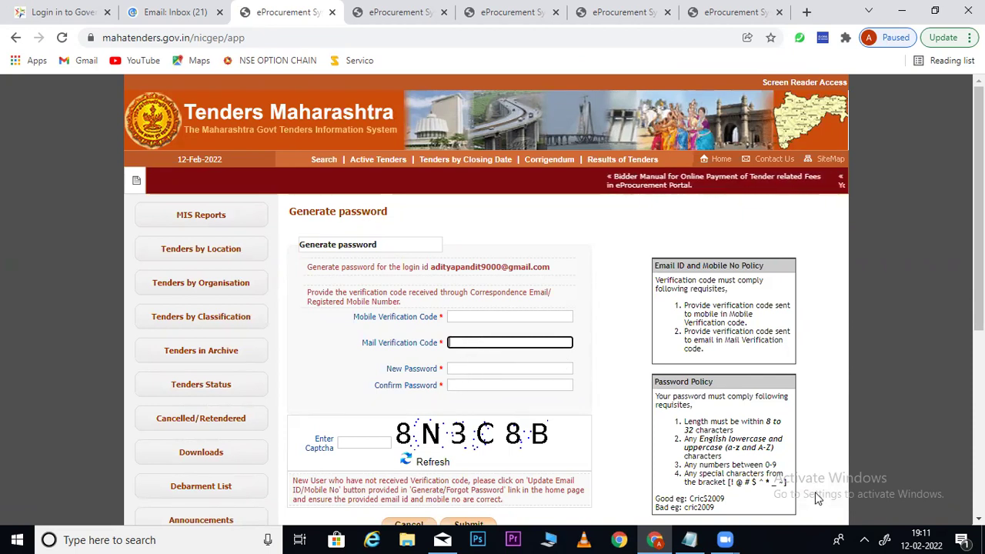
pyautogui.moveTo(685, 421); pyautogui.dragTo(749, 447)
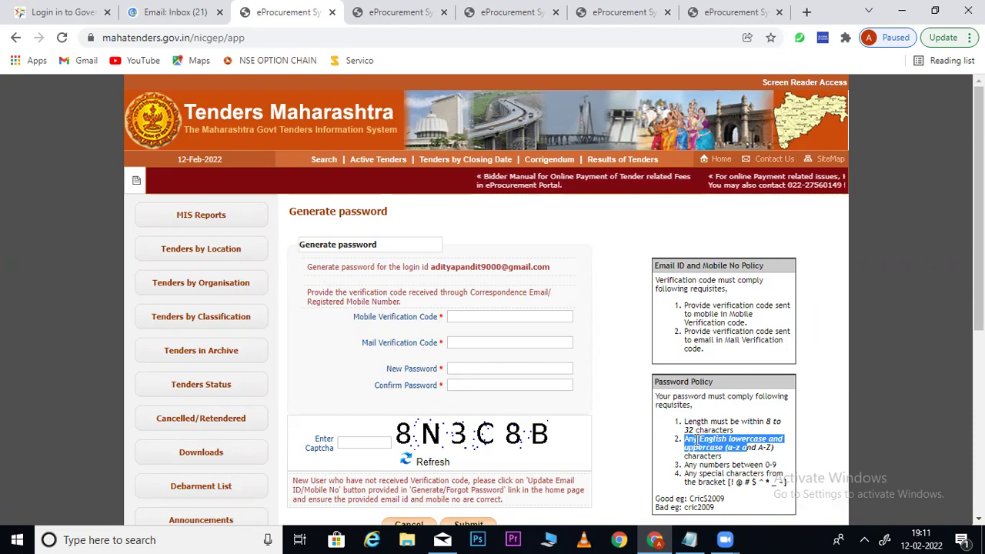
pyautogui.moveTo(685, 465); pyautogui.dragTo(776, 466)
pyautogui.moveTo(684, 474); pyautogui.dragTo(726, 482)
pyautogui.click(697, 440)
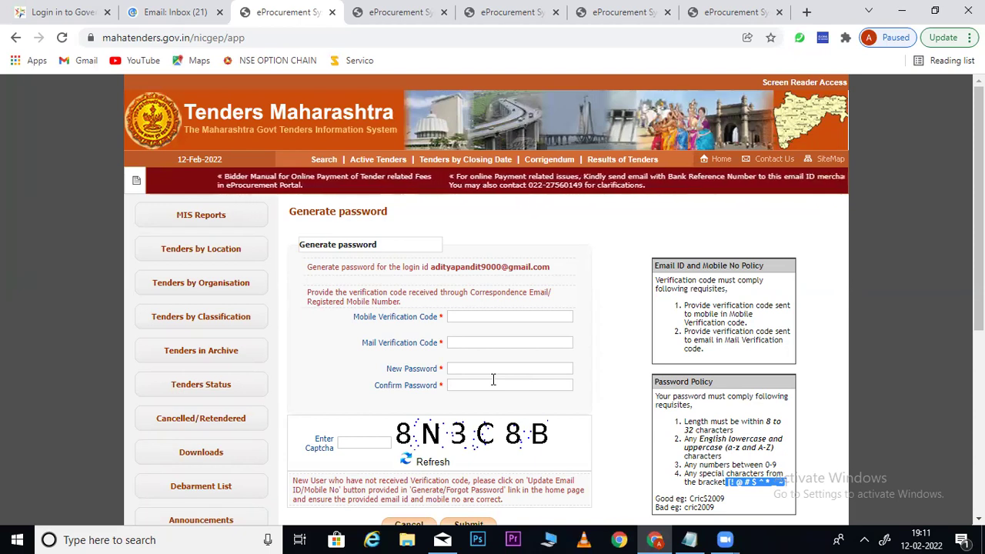
pyautogui.click(475, 316)
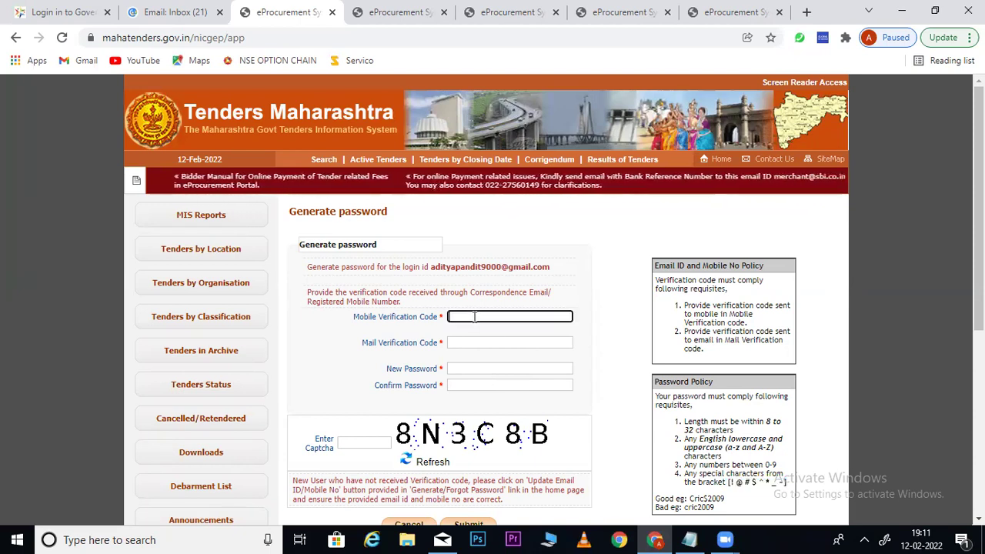
pyautogui.click(466, 343)
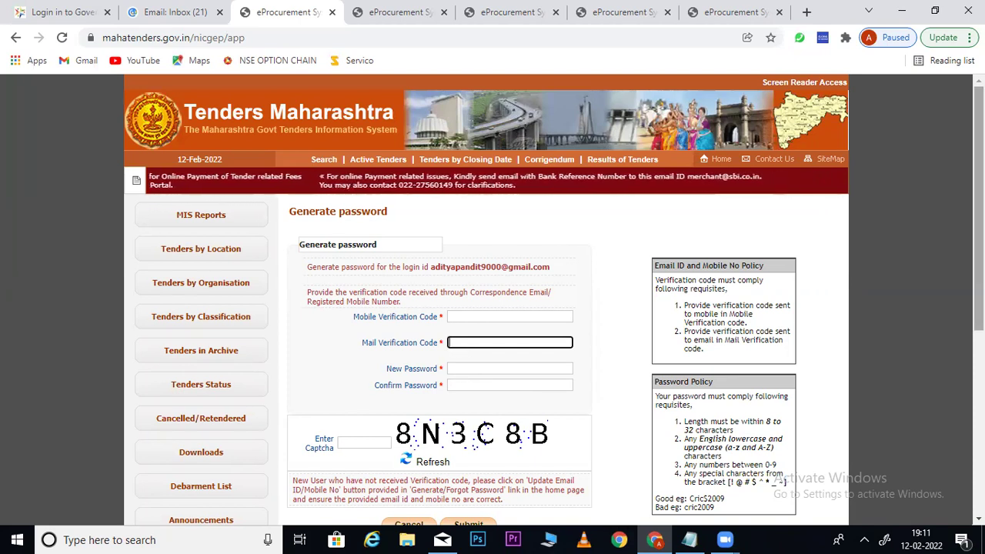
pyautogui.scroll(-1, 512, 434)
pyautogui.scroll(1, 513, 434)
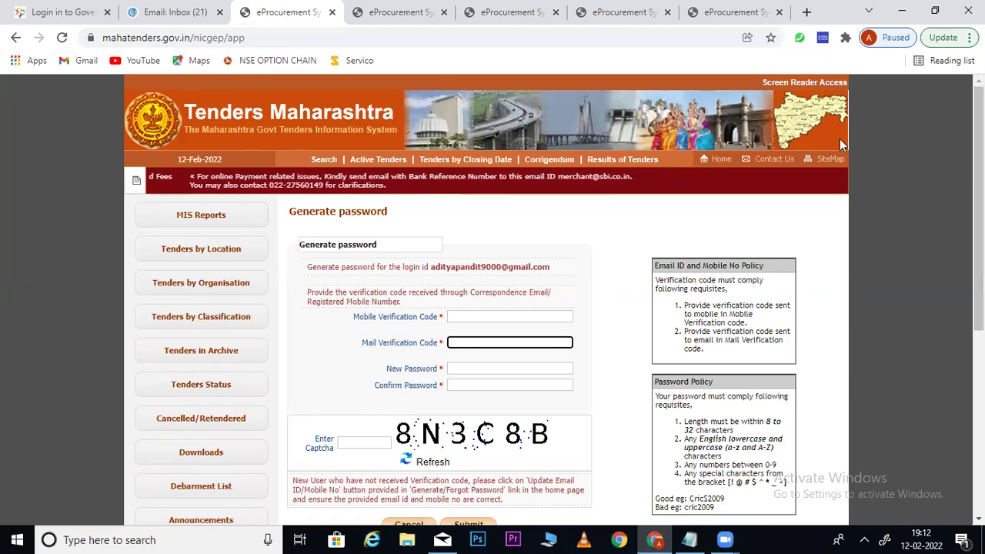
pyautogui.moveTo(554, 269); pyautogui.dragTo(433, 267)
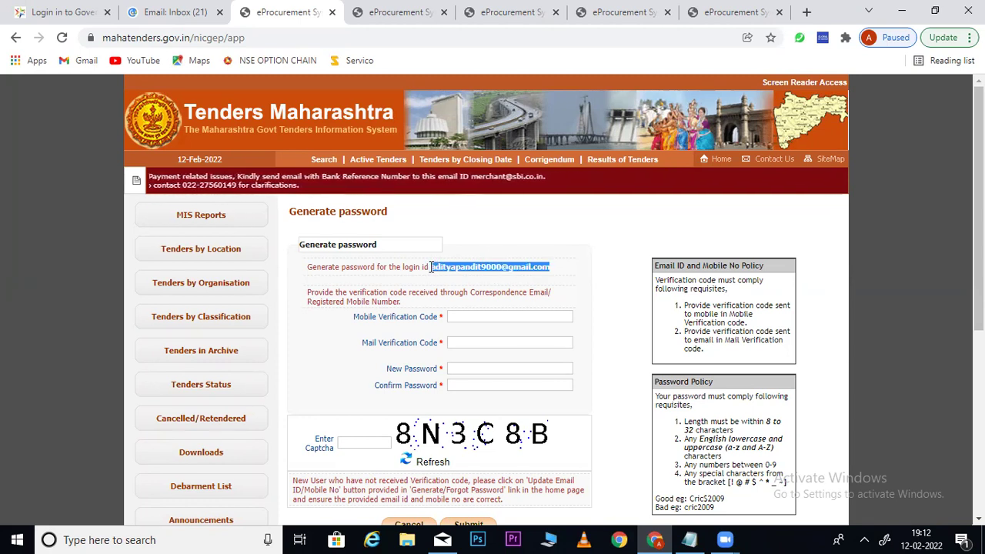
pyautogui.click(610, 290)
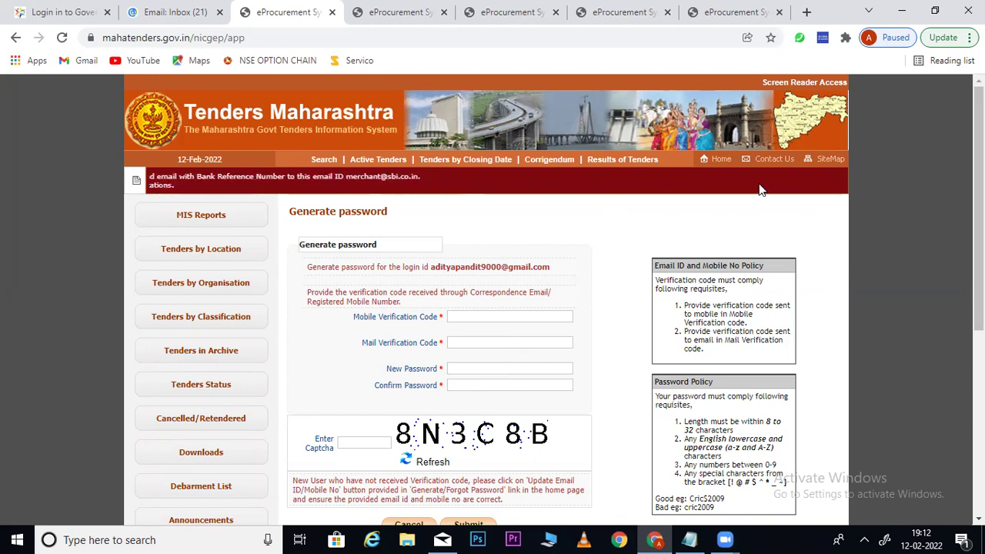
# Return to the portal home page and open the 'Generate / Forgot Password?' form
pyautogui.click(722, 168)
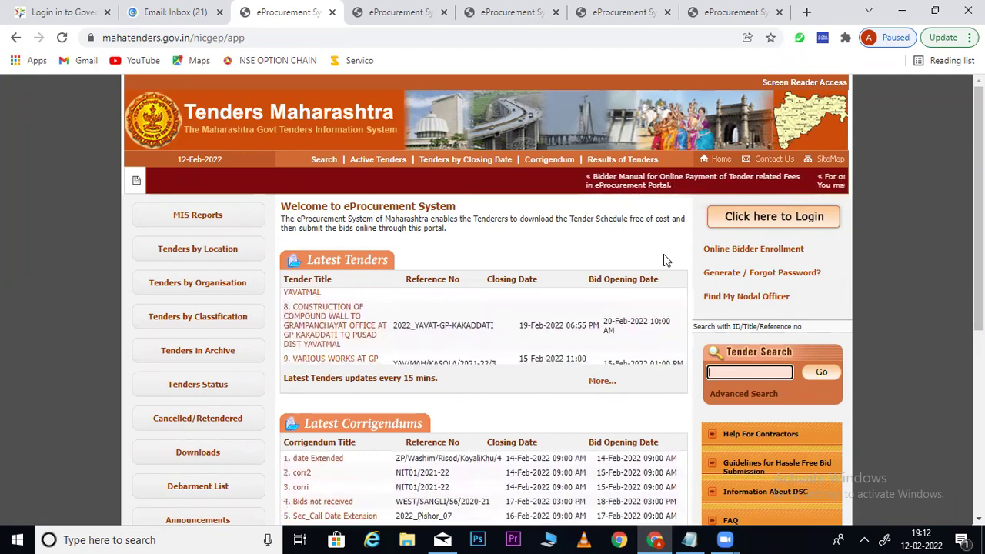
pyautogui.click(727, 276)
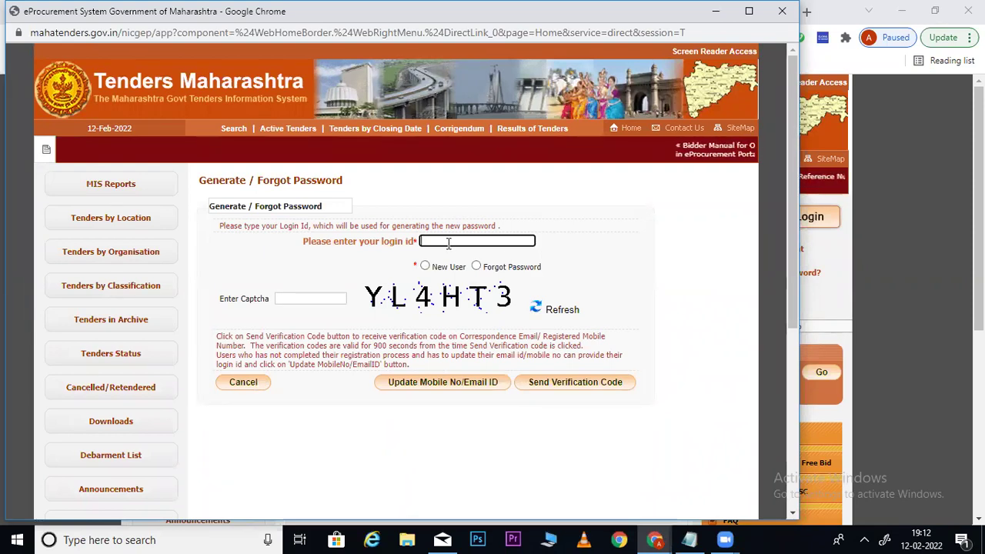
# Paste the saved login id and set the password type to New User
pyautogui.hotkey('ctrl', 'v')
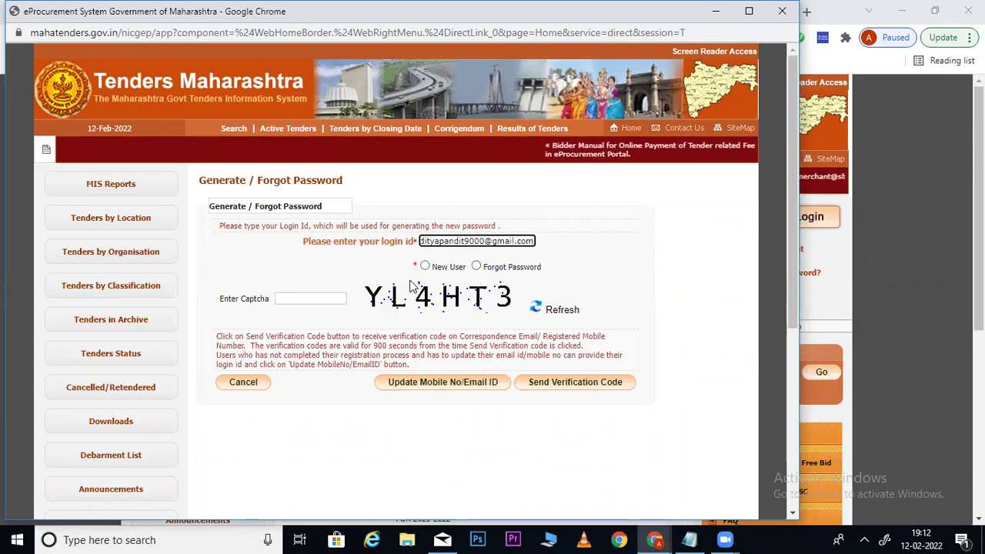
pyautogui.click(476, 268)
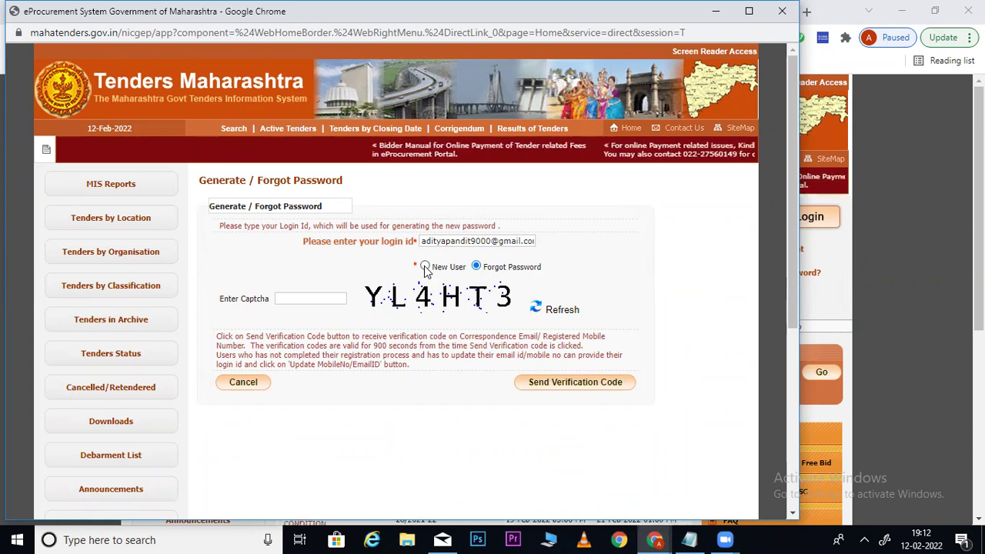
pyautogui.click(426, 268)
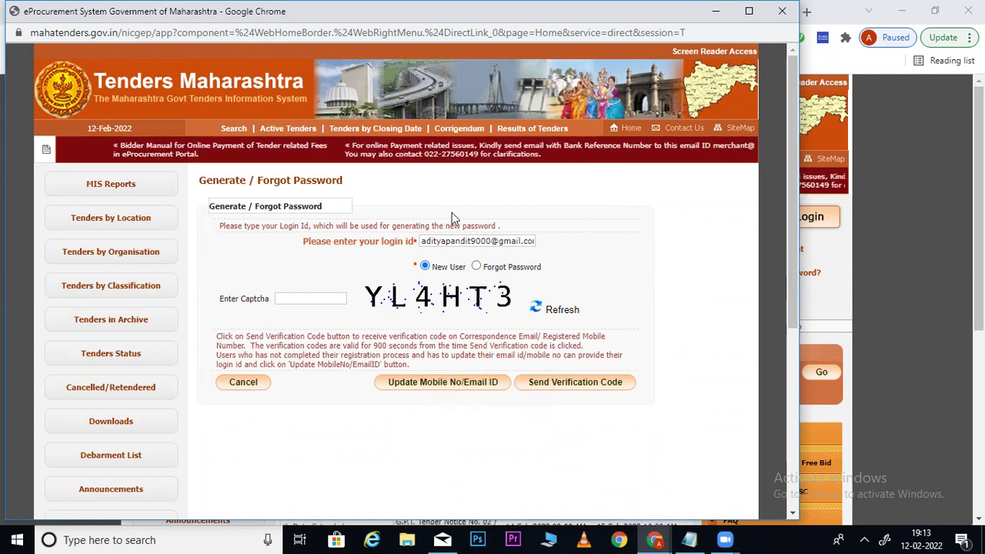
pyautogui.click(476, 267)
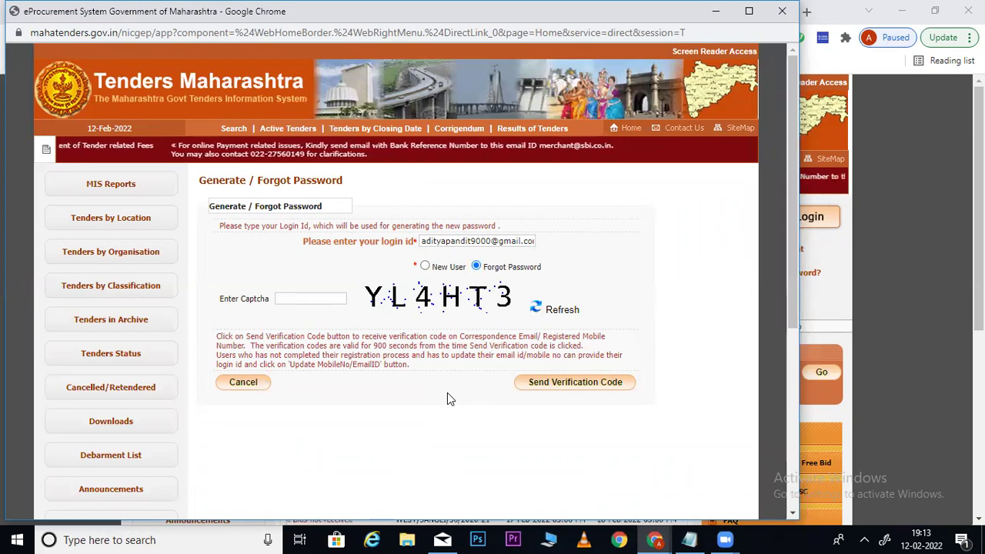
pyautogui.click(426, 266)
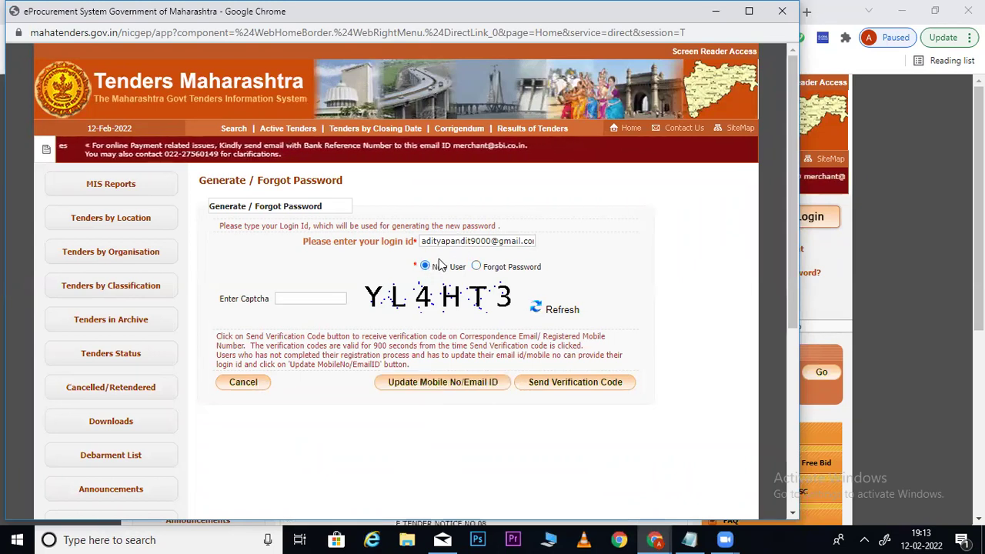
# Enter the captcha, dismiss the missing-captcha alert and request the Update Mobile No/Email ID page
pyautogui.click(436, 387)
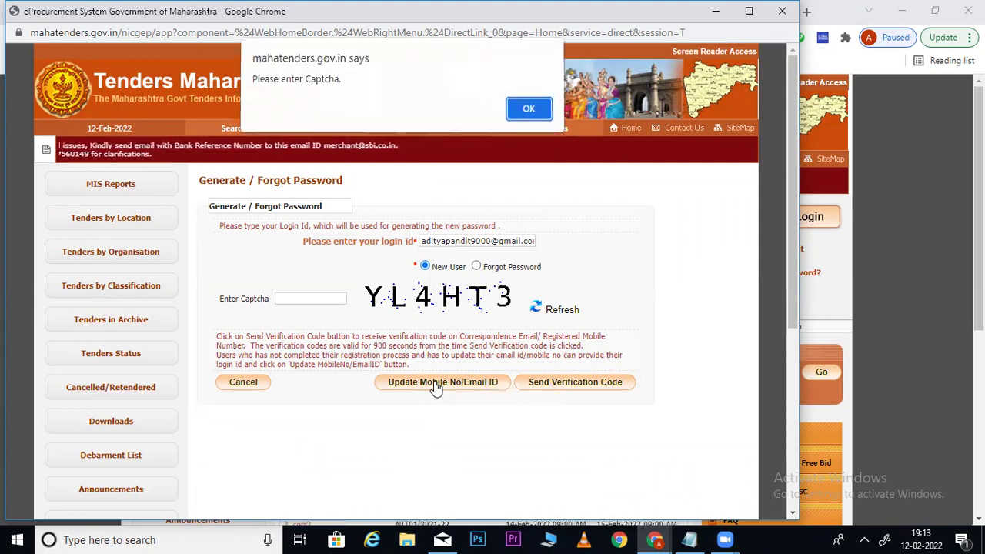
pyautogui.click(528, 110)
pyautogui.write('YL4HT3')
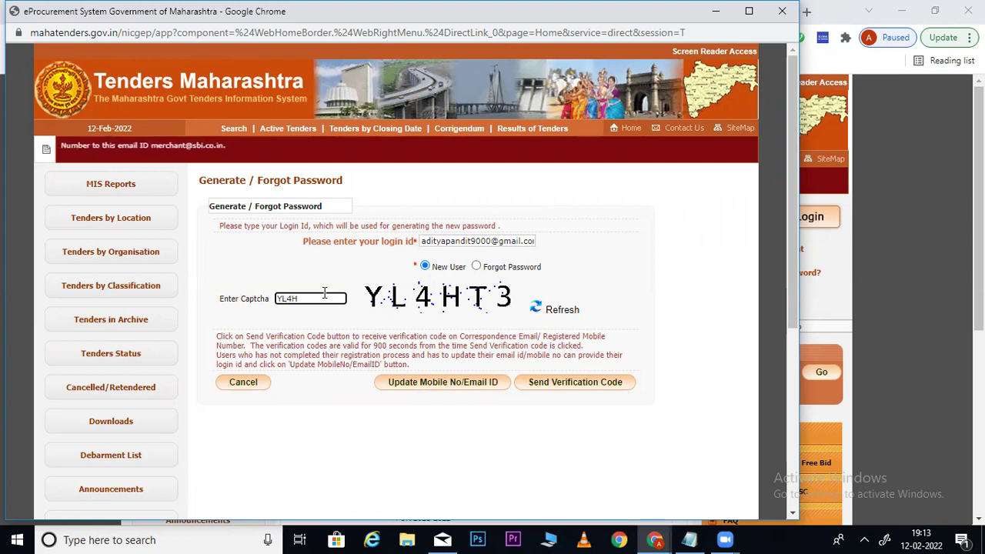
pyautogui.click(454, 388)
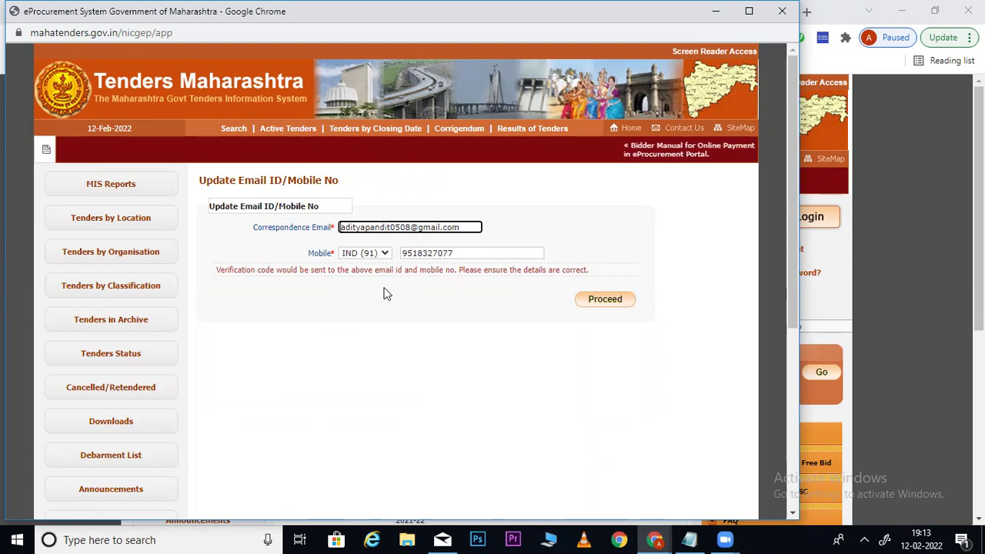
# Confirm the registered e-mail and mobile number and send verification codes to both
pyautogui.click(461, 254)
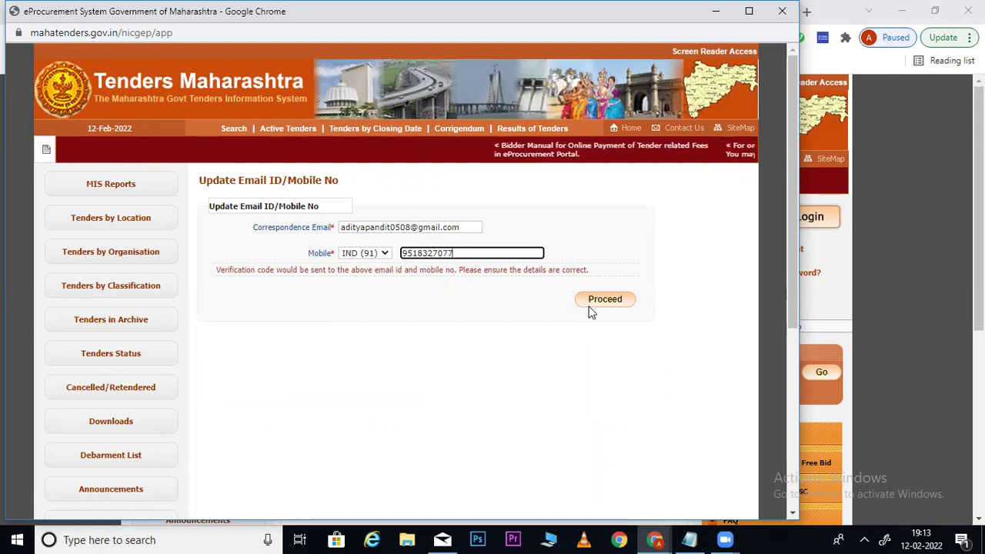
pyautogui.click(616, 302)
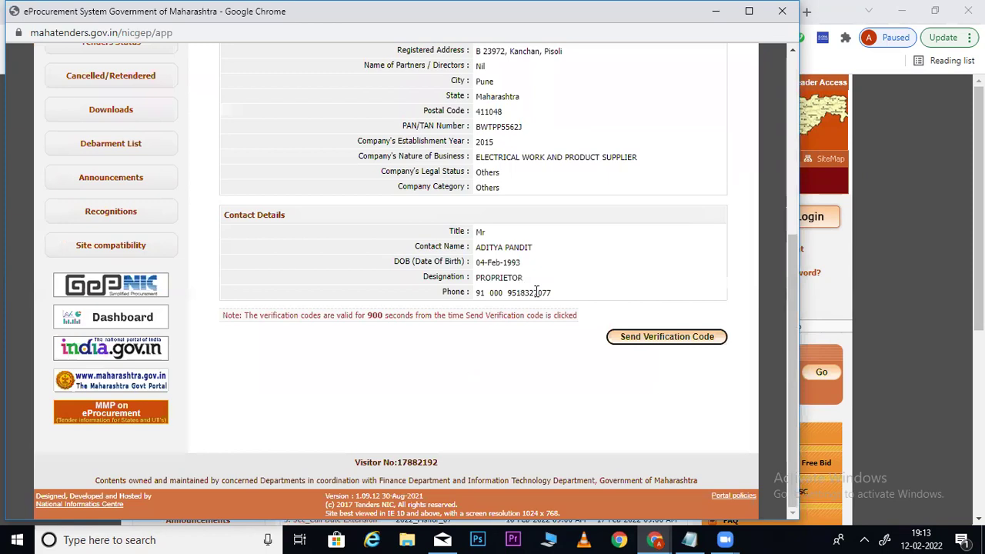
pyautogui.click(647, 339)
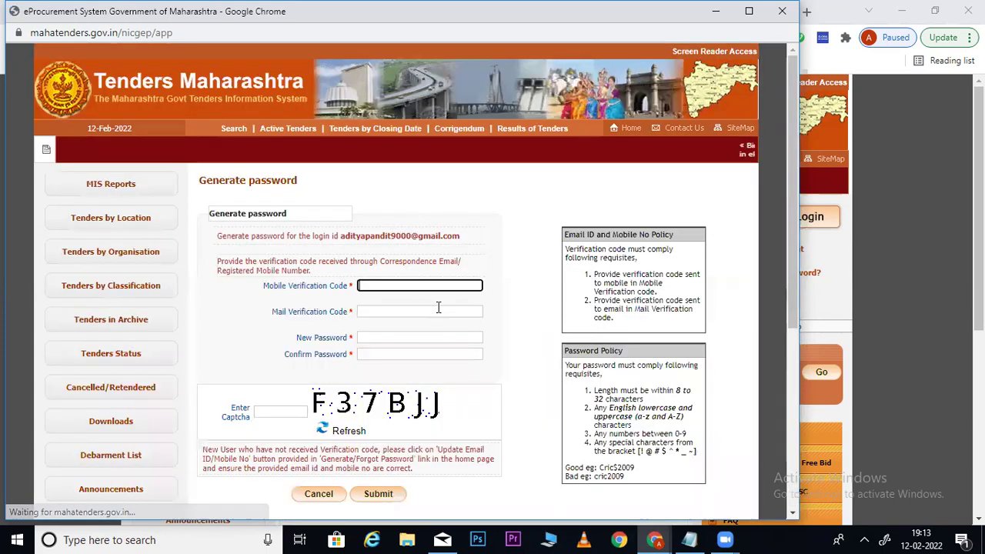
# Enter the new account password and move to its confirmation field
pyautogui.click(371, 337)
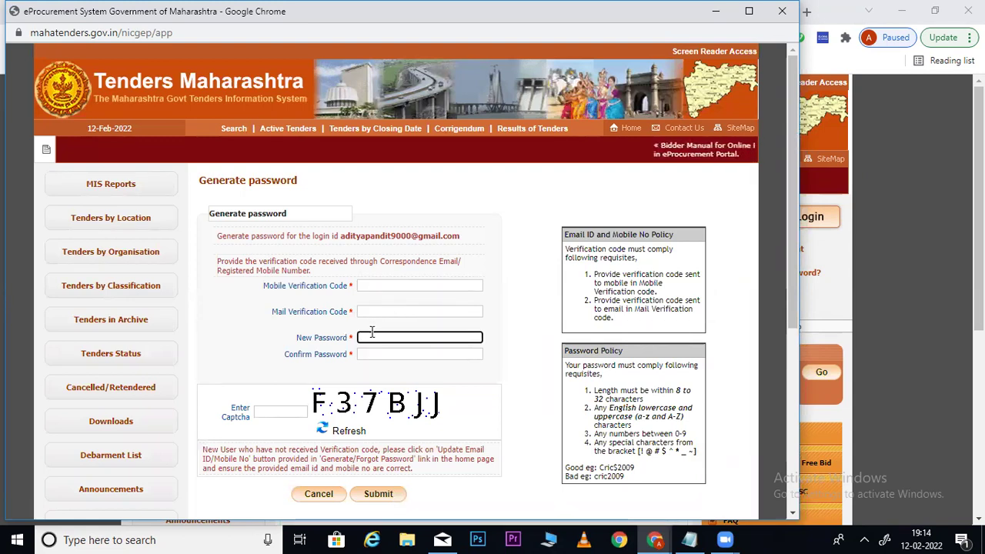
pyautogui.write('•••••••••')
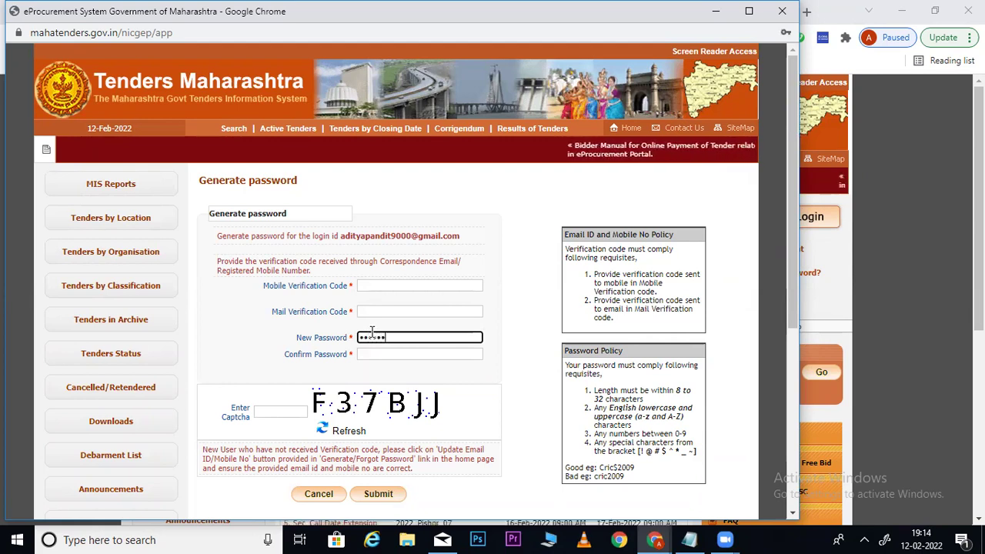
pyautogui.click(394, 356)
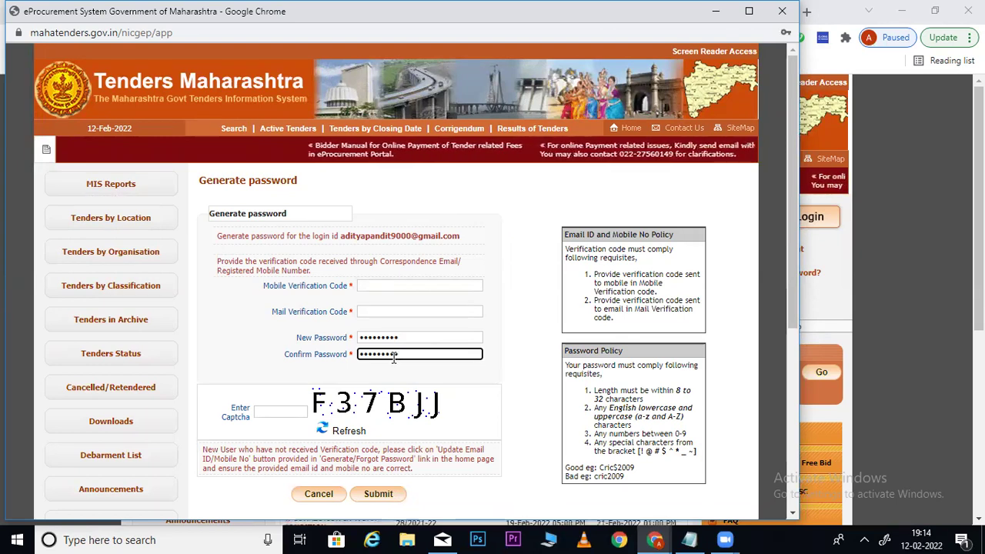
# Enter the mobile and mail verification codes and the captcha, then submit the Generate password form
pyautogui.click(386, 286)
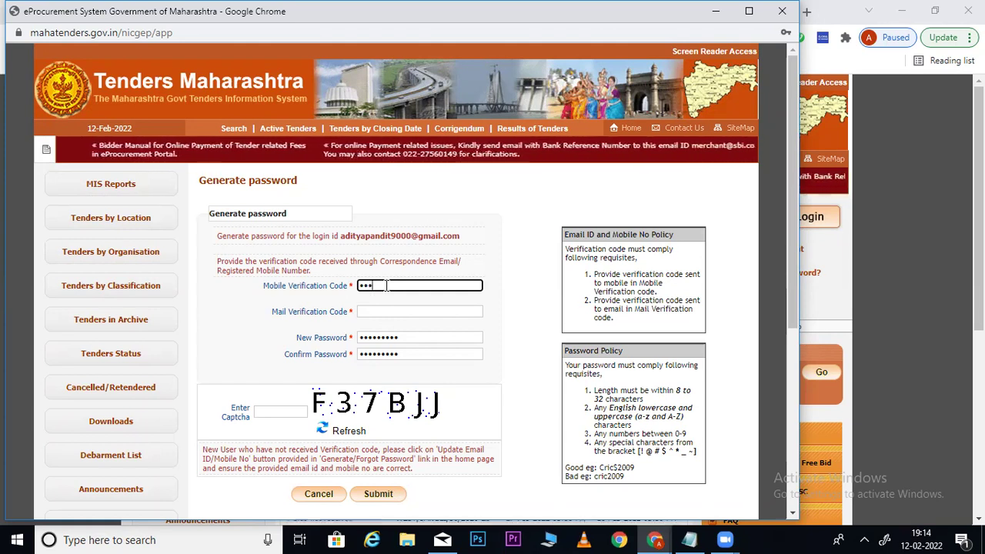
pyautogui.write('•••')
pyautogui.press('Tab')
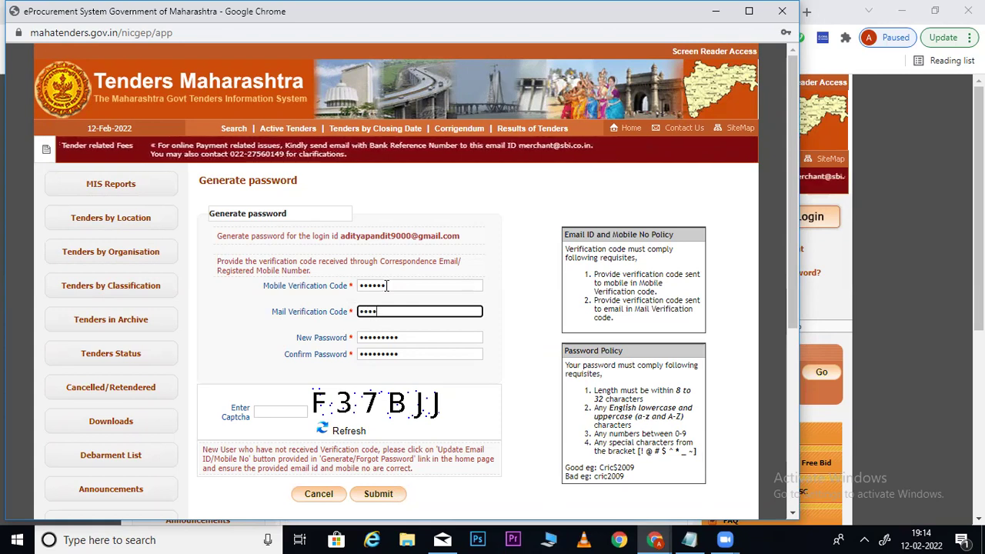
pyautogui.click(279, 411)
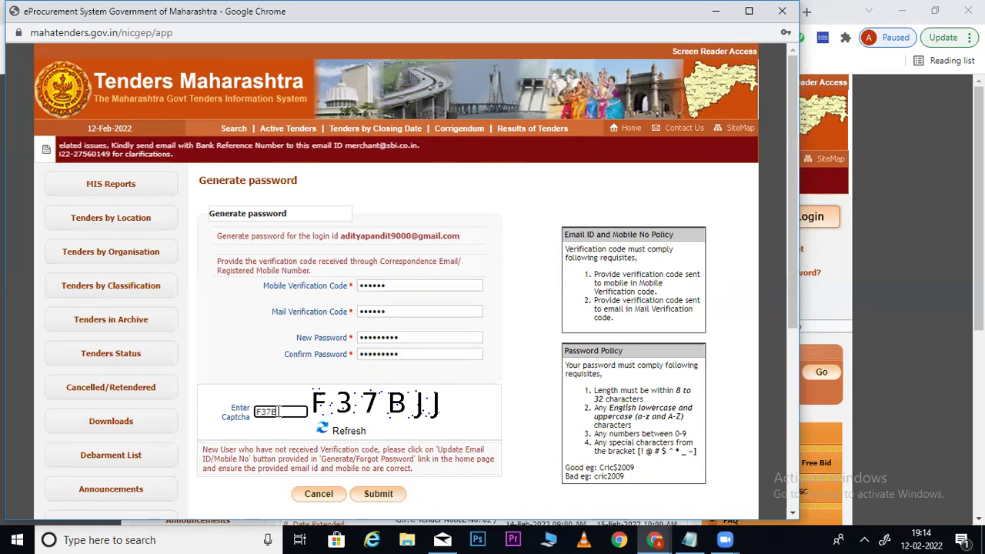
pyautogui.write('F37BJJ')
pyautogui.scroll(-2, 791, 260)
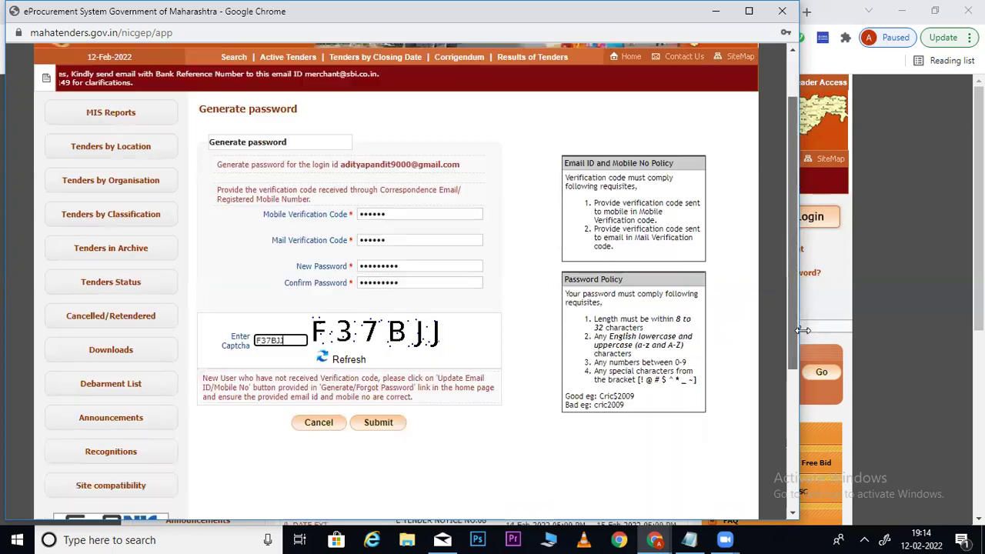
pyautogui.click(379, 371)
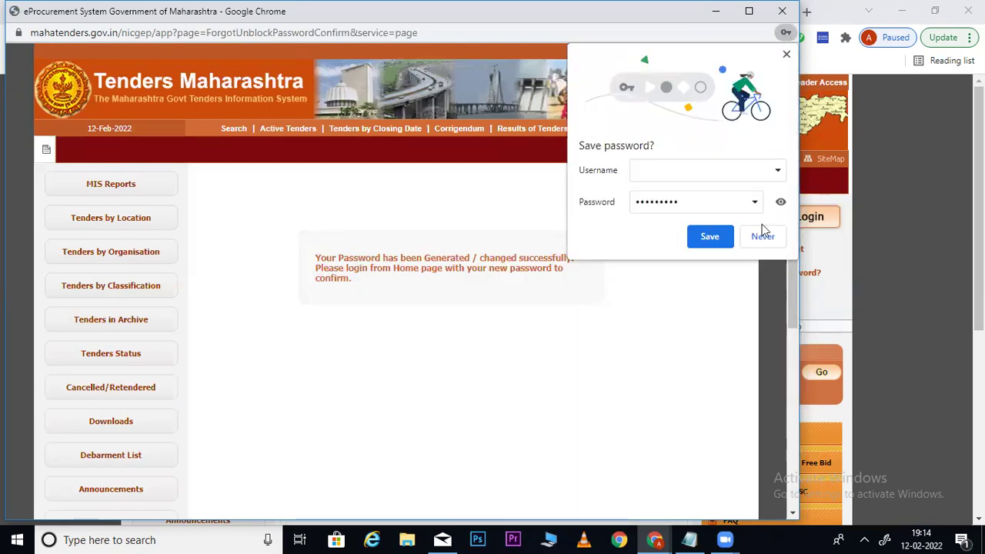
# Reveal the password, decline Chrome's Save password offer with Never, and reopen Generate / Forgot Password
pyautogui.click(780, 203)
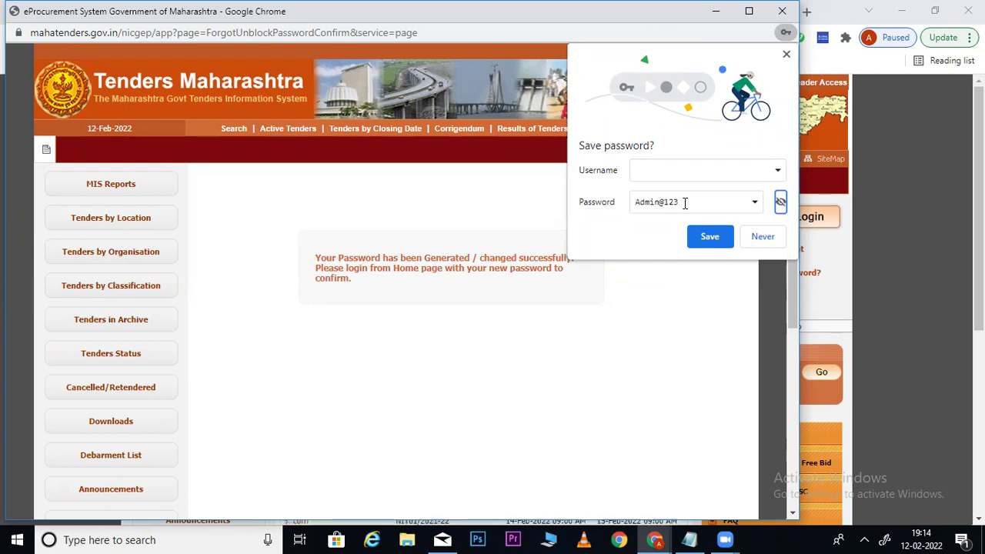
pyautogui.click(762, 238)
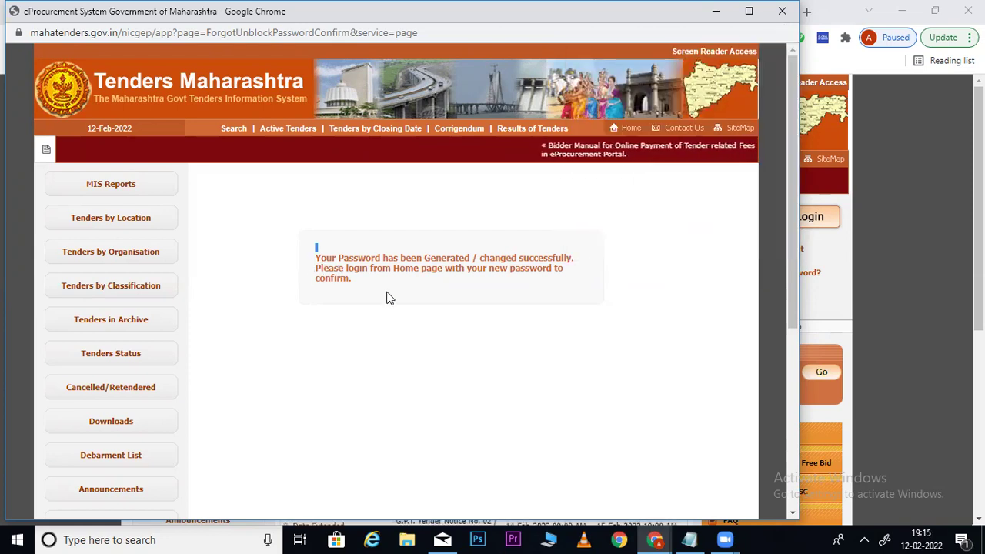
pyautogui.click(689, 92)
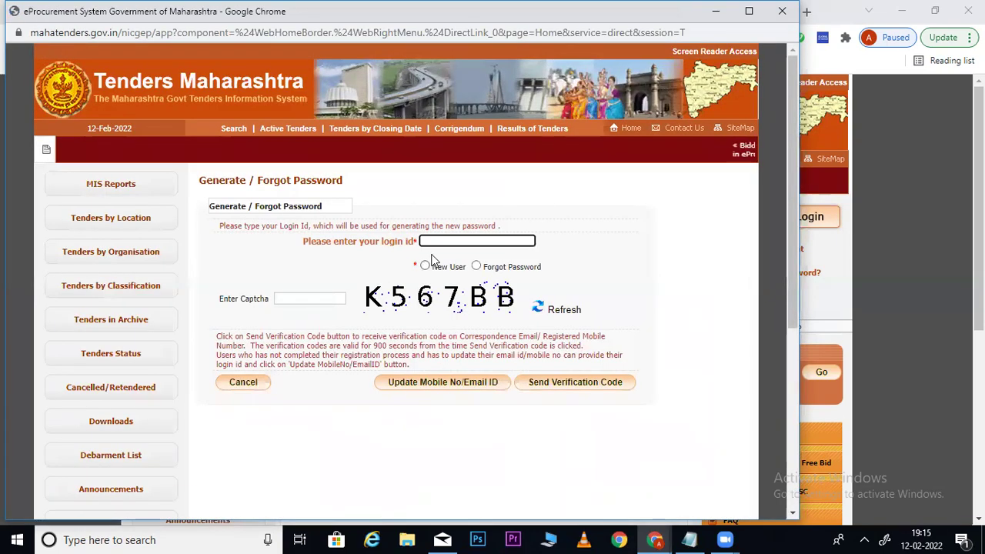
# Request a New User password for the saved login id with the captcha, then highlight the enrollment-completed notice
pyautogui.hotkey('ctrl', 'v')
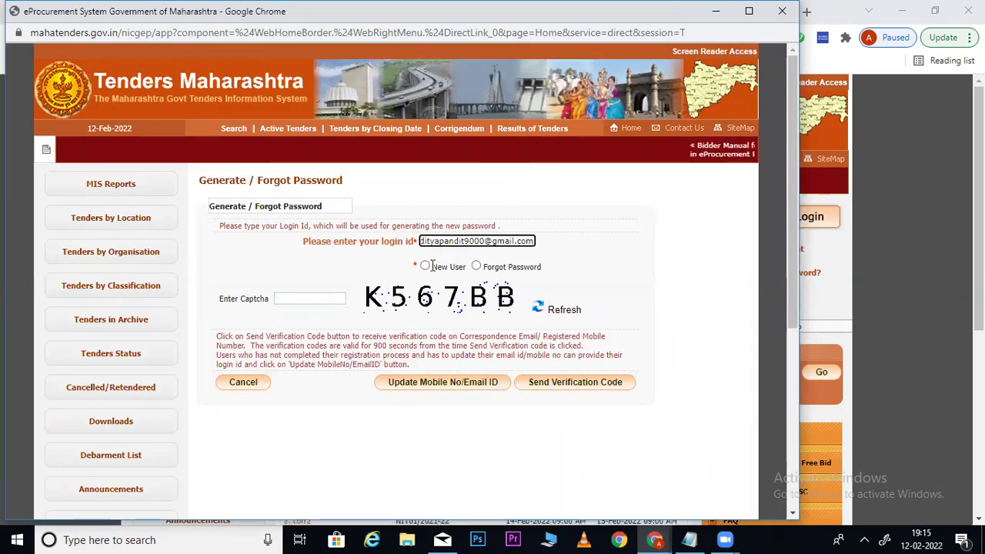
pyautogui.click(433, 265)
pyautogui.click(298, 300)
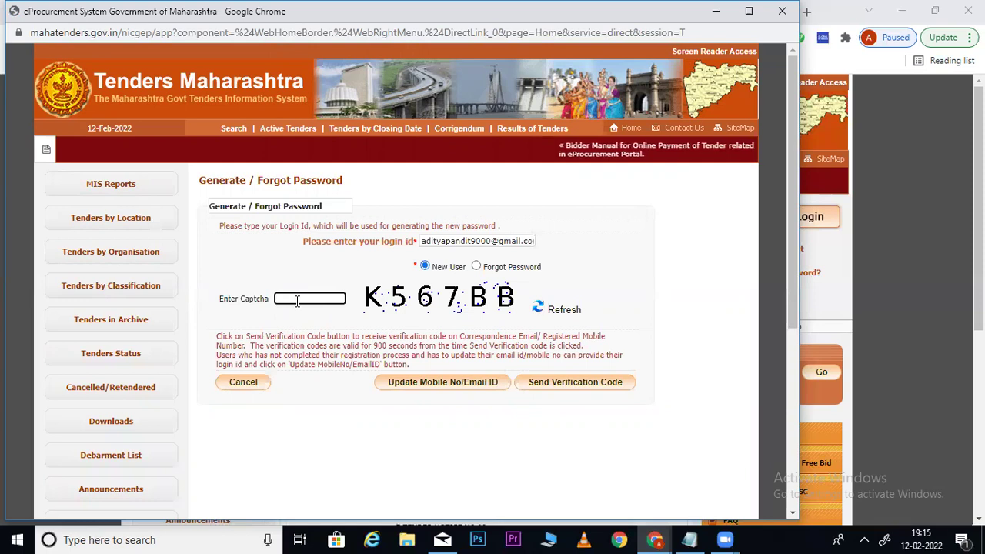
pyautogui.write('K5')
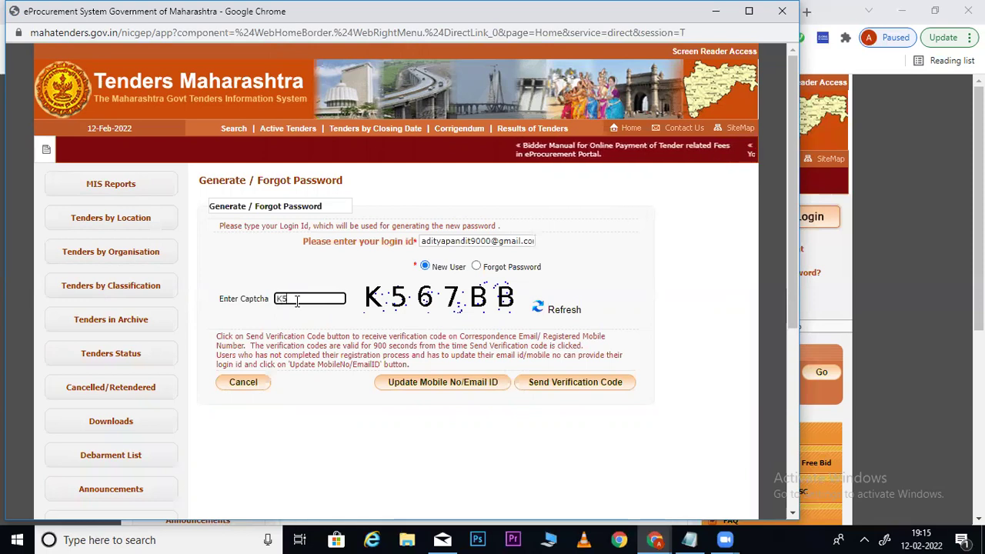
pyautogui.write('67BB')
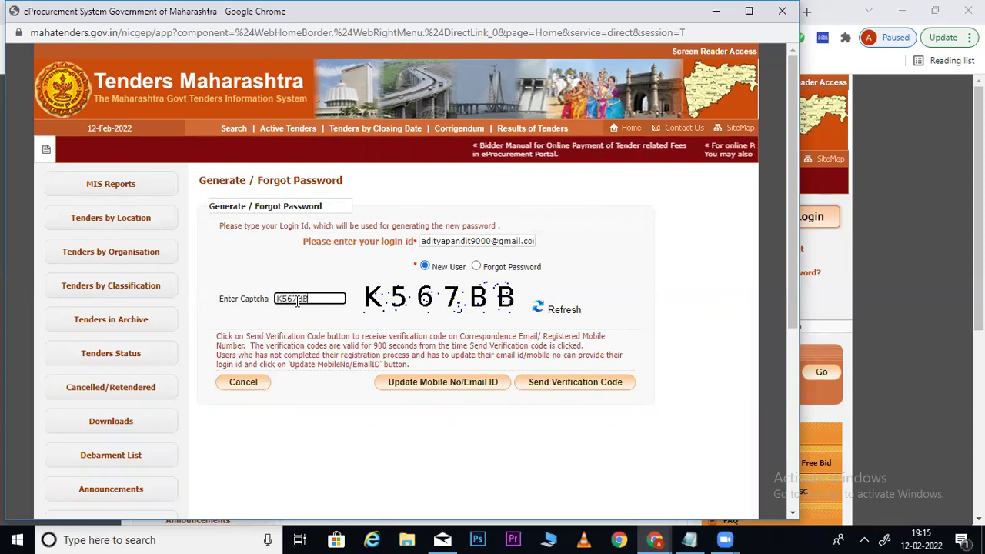
pyautogui.click(454, 385)
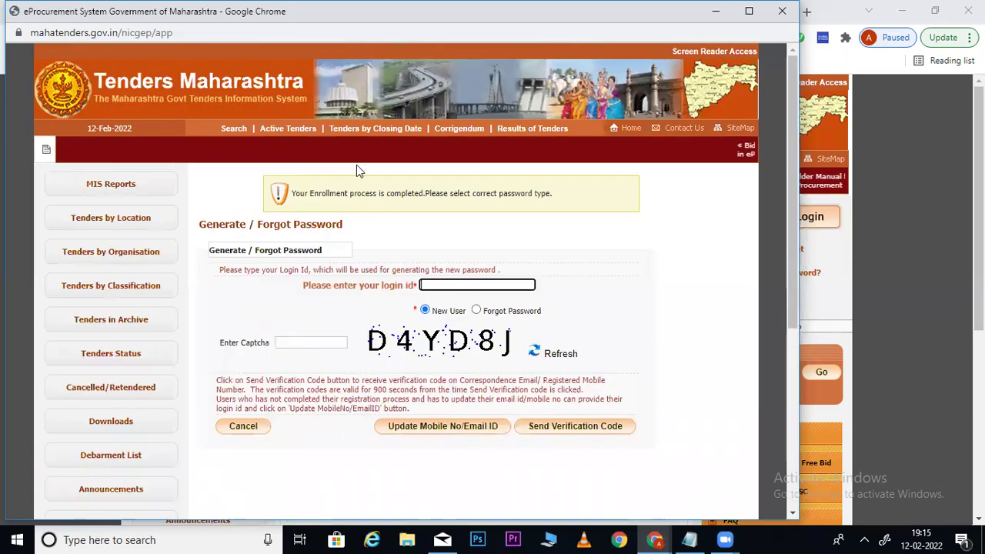
pyautogui.moveTo(310, 198); pyautogui.dragTo(438, 197)
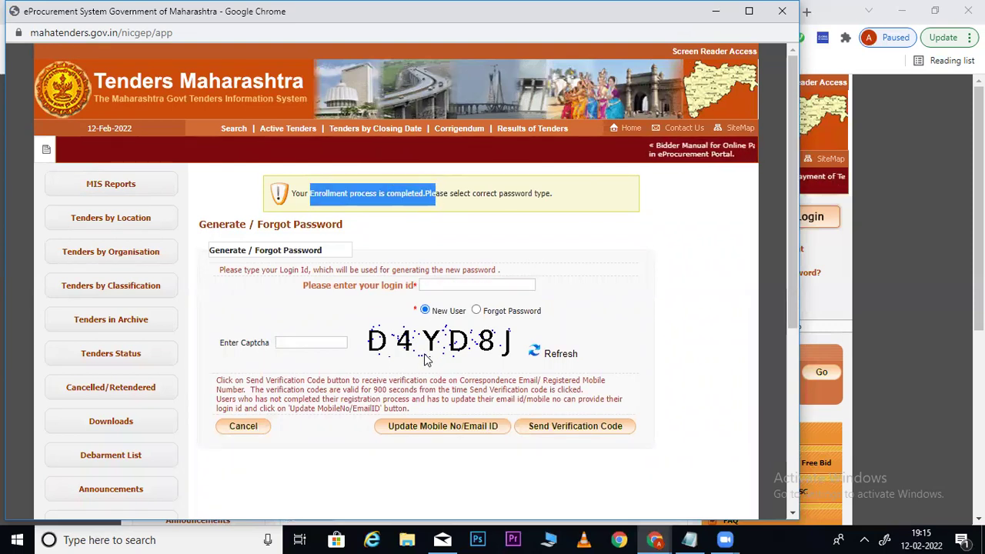
pyautogui.click(448, 285)
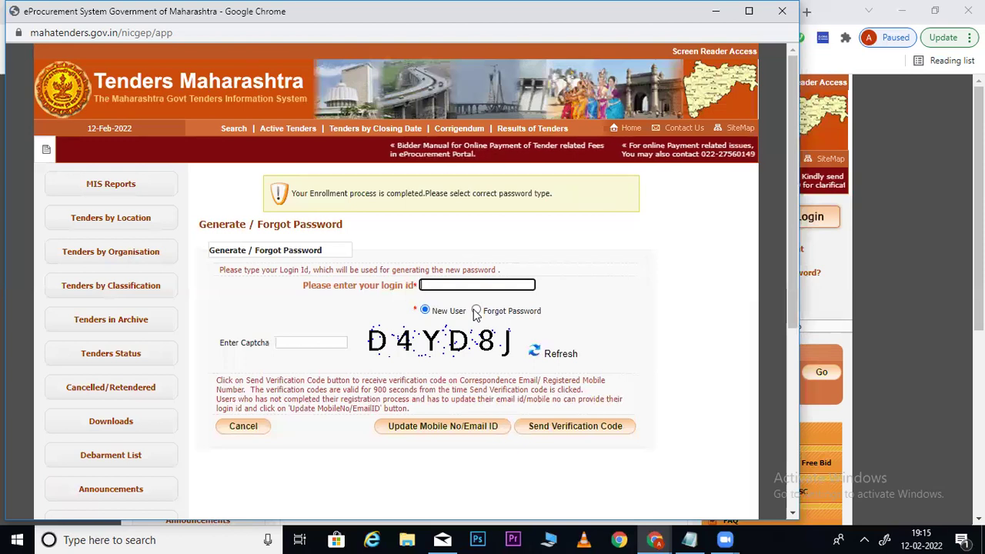
# Close the password popup window and return to the portal's Welcome to eProcurement System home page
pyautogui.click(782, 11)
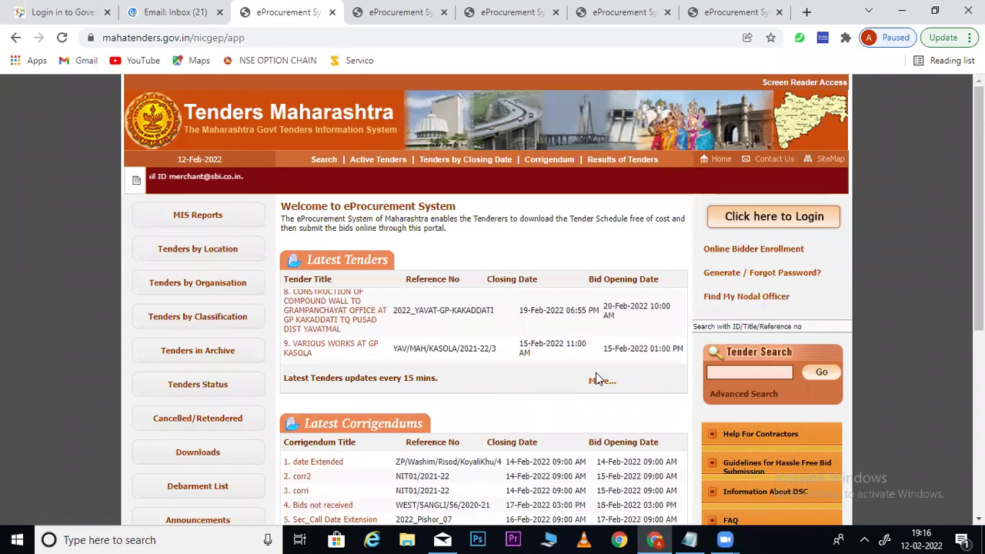
pyautogui.click(263, 37)
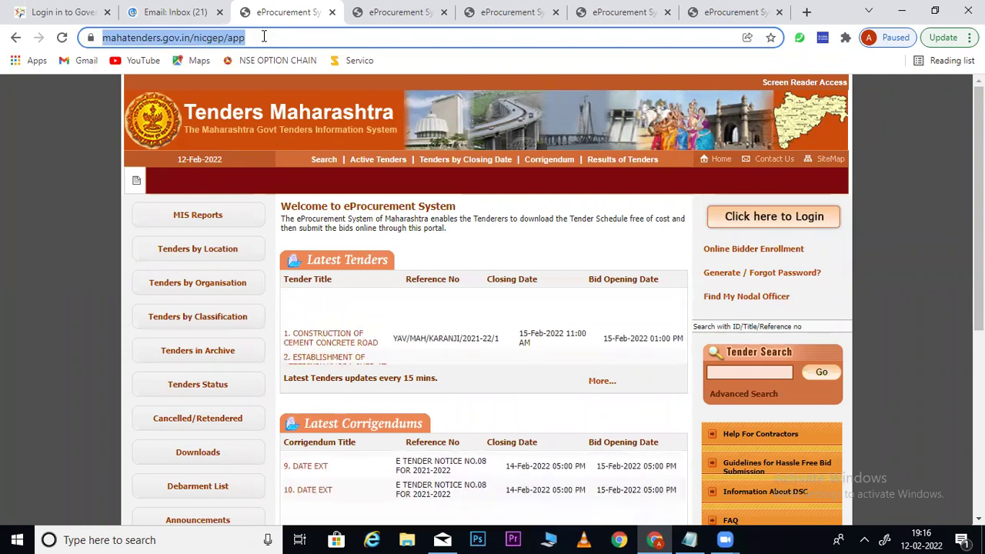
pyautogui.click(579, 246)
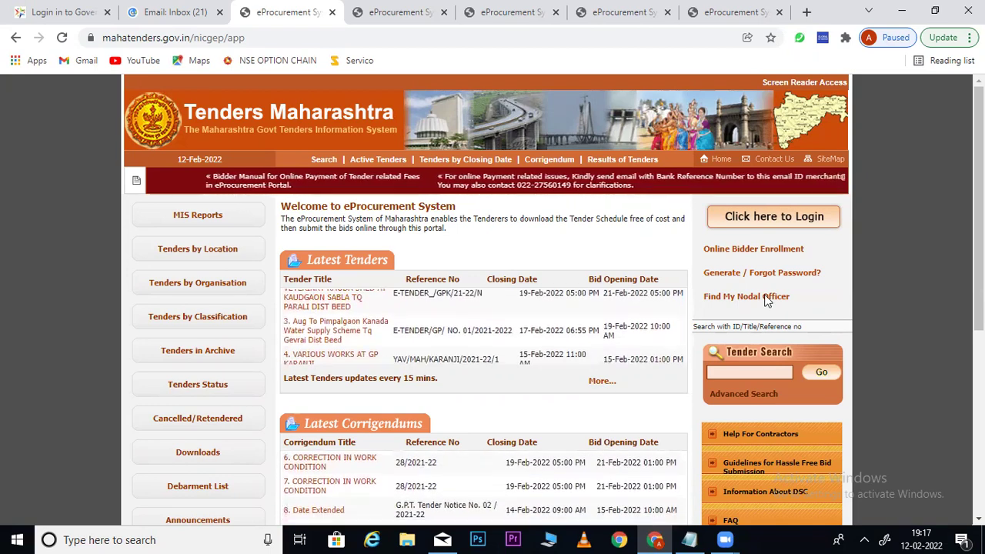
# Log in with the saved login id, the saved password and the captcha
pyautogui.click(803, 223)
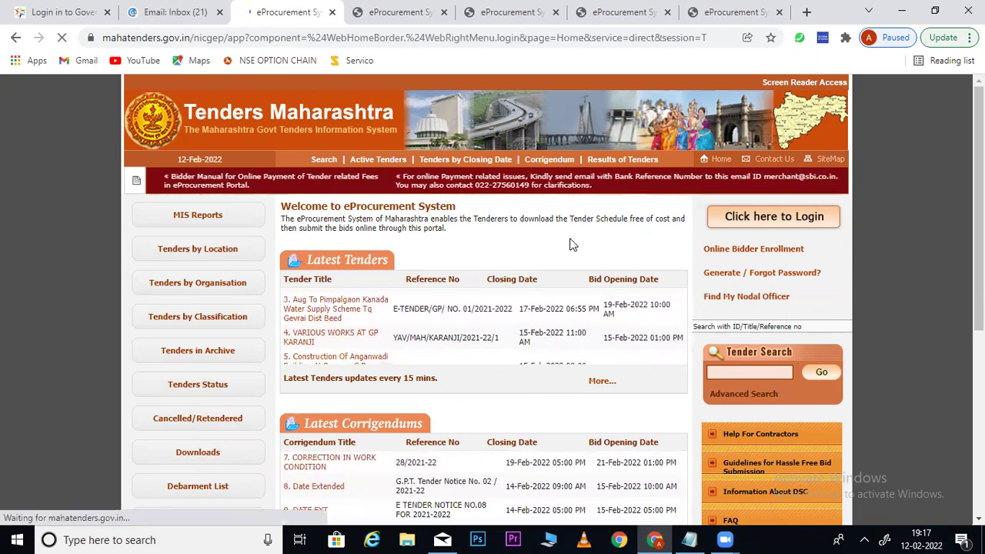
pyautogui.click(530, 239)
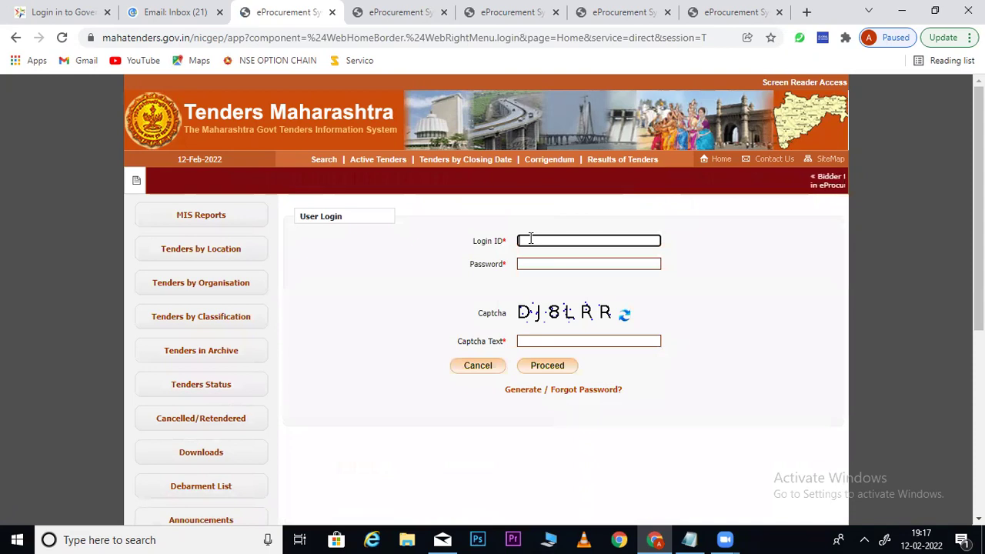
pyautogui.hotkey('ctrl', 'v')
pyautogui.press('Tab')
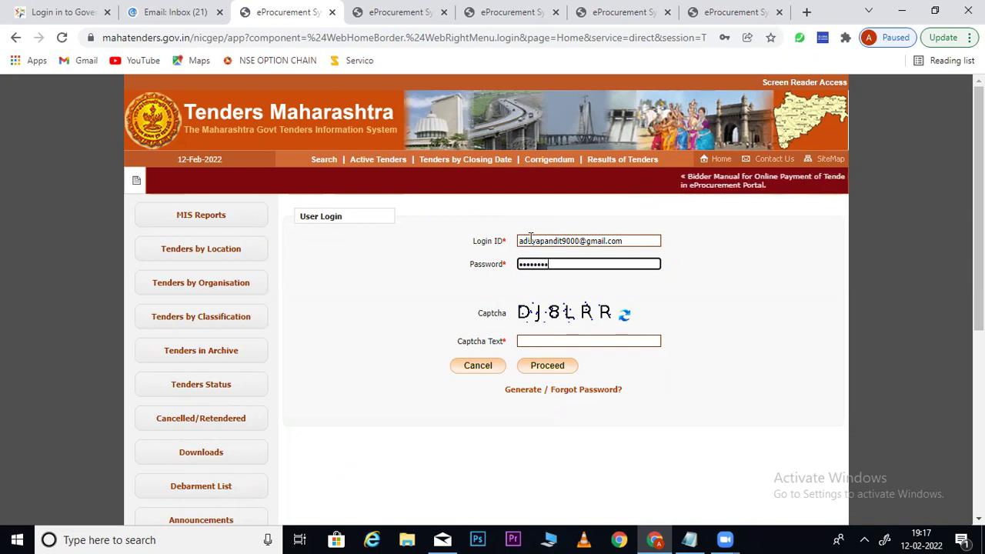
pyautogui.click(552, 341)
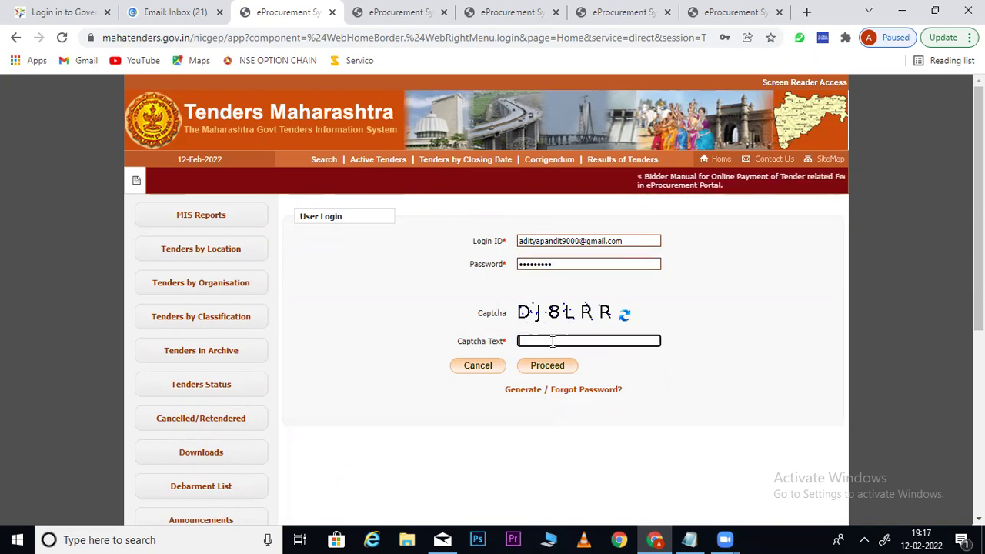
pyautogui.write('DJ8LRR')
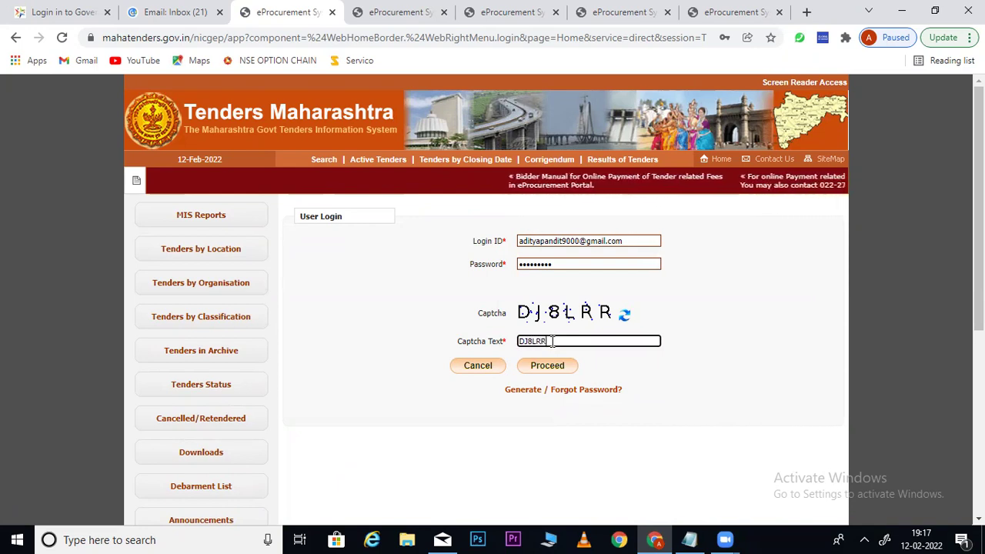
pyautogui.click(550, 367)
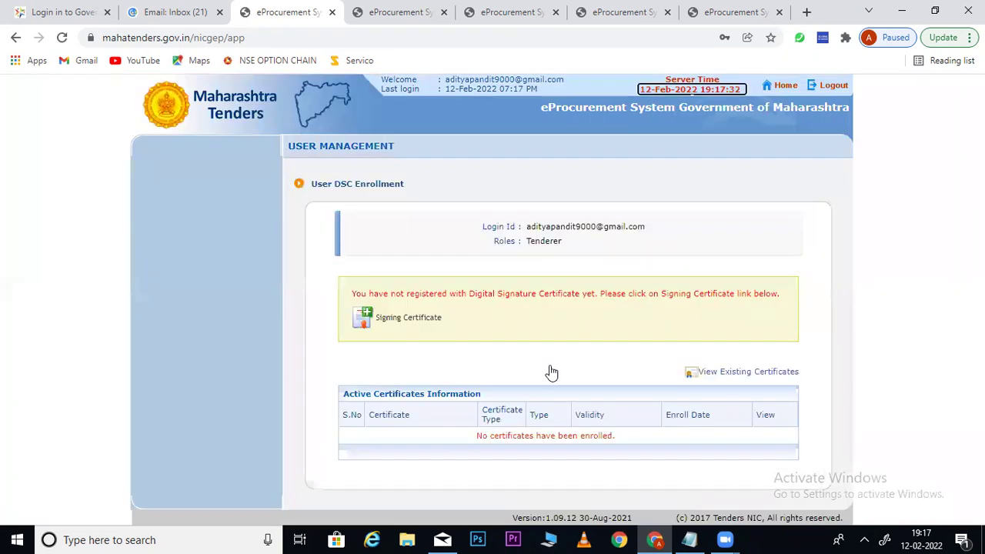
# Open the Signing Certificate link and scroll through the DSC Enrollment instructions
pyautogui.click(409, 321)
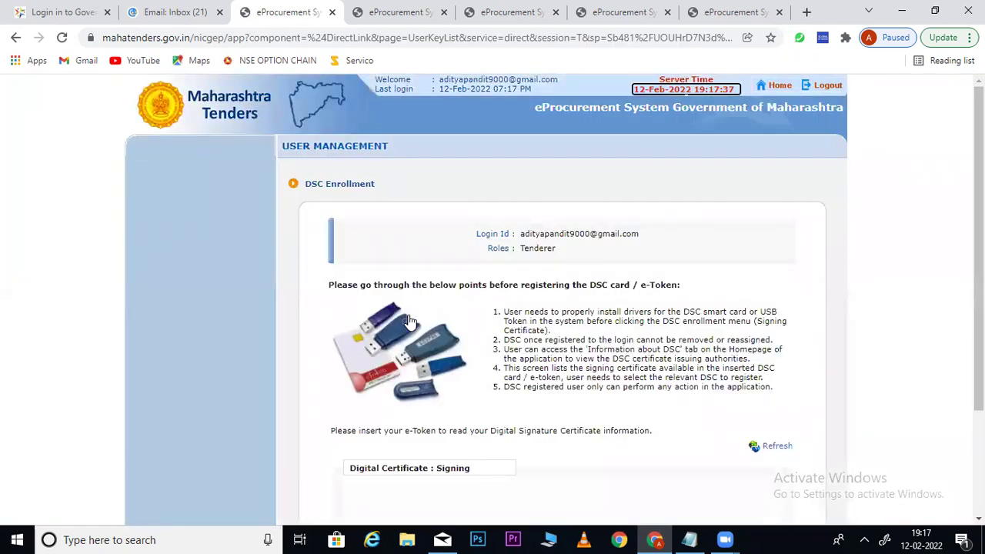
pyautogui.scroll(-3, 516, 422)
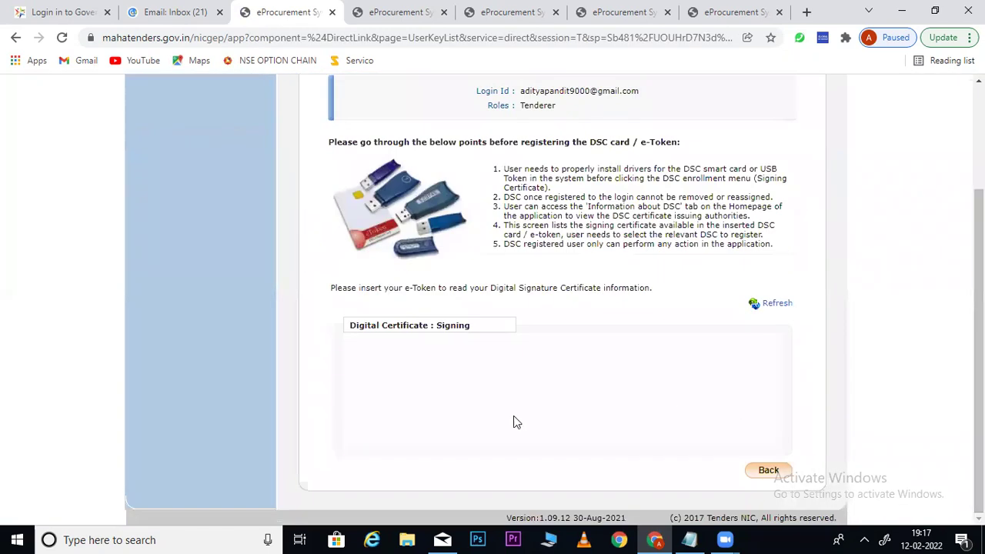